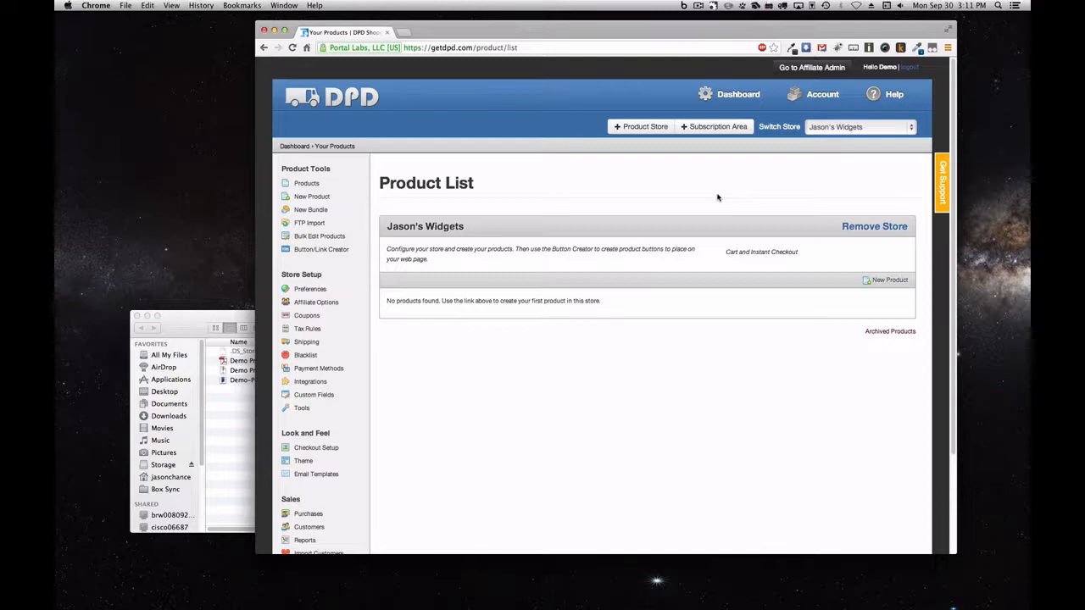
Start a new product and choose Digital Product as its type
click(330, 198)
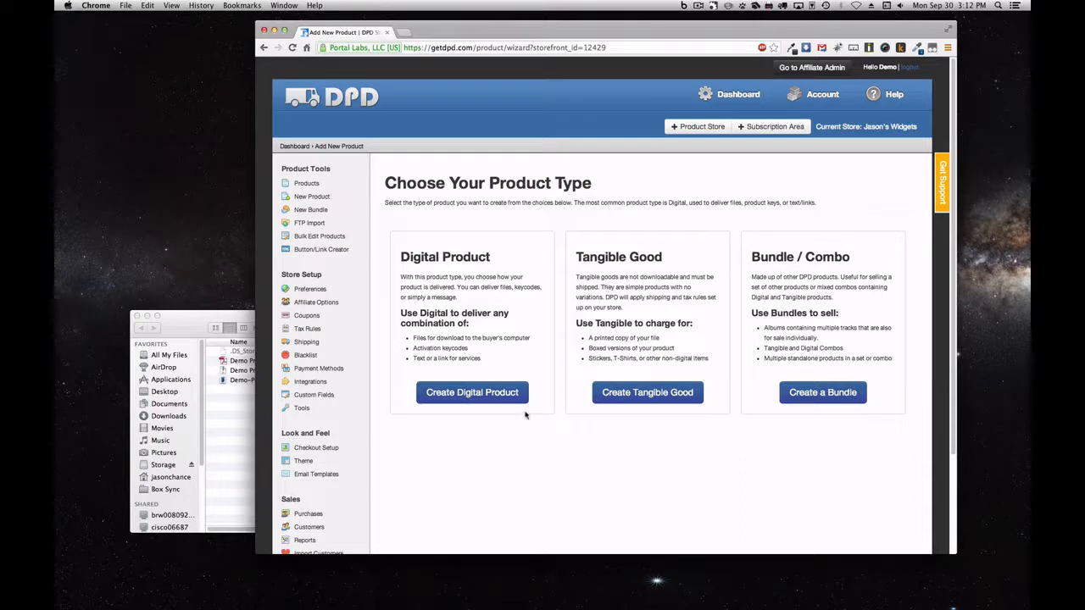
click(487, 398)
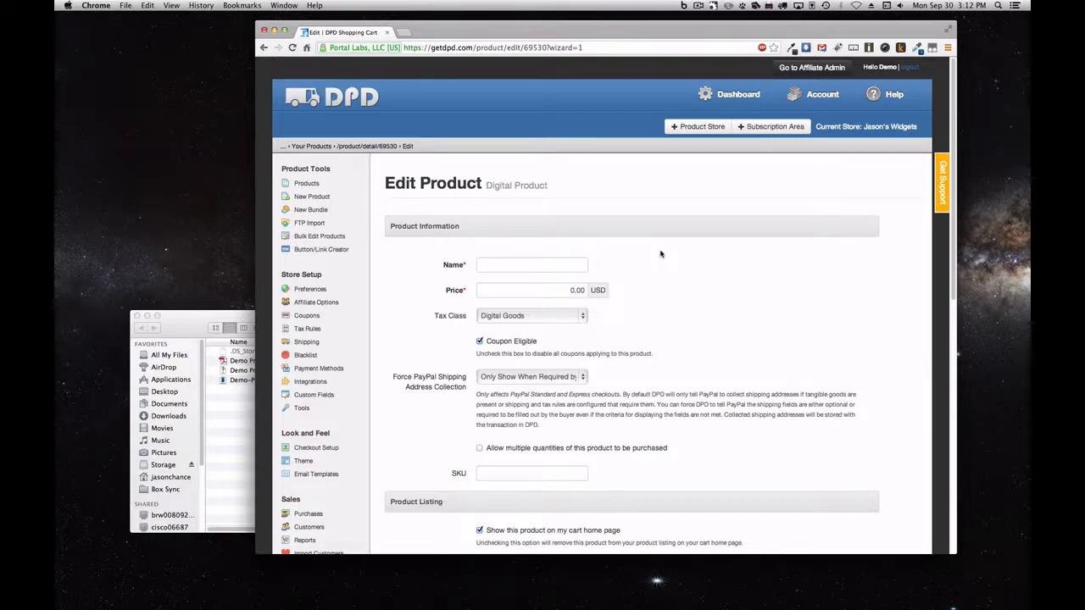
Name the product 'Demo Product' and set its price to 9.99 USD
scroll(660, 254, down, 10)
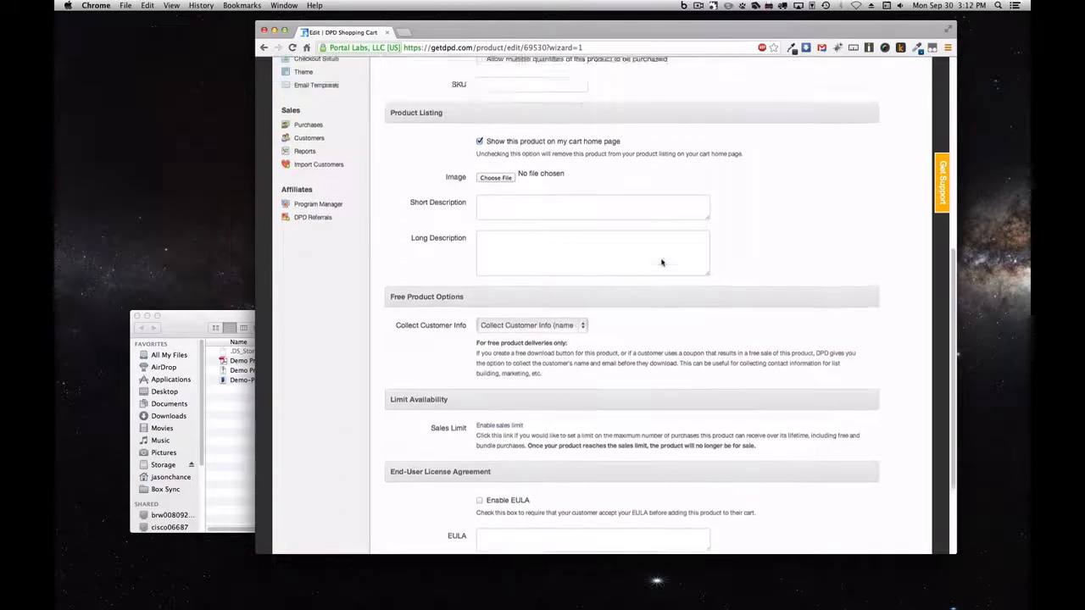
scroll(662, 262, up, 12)
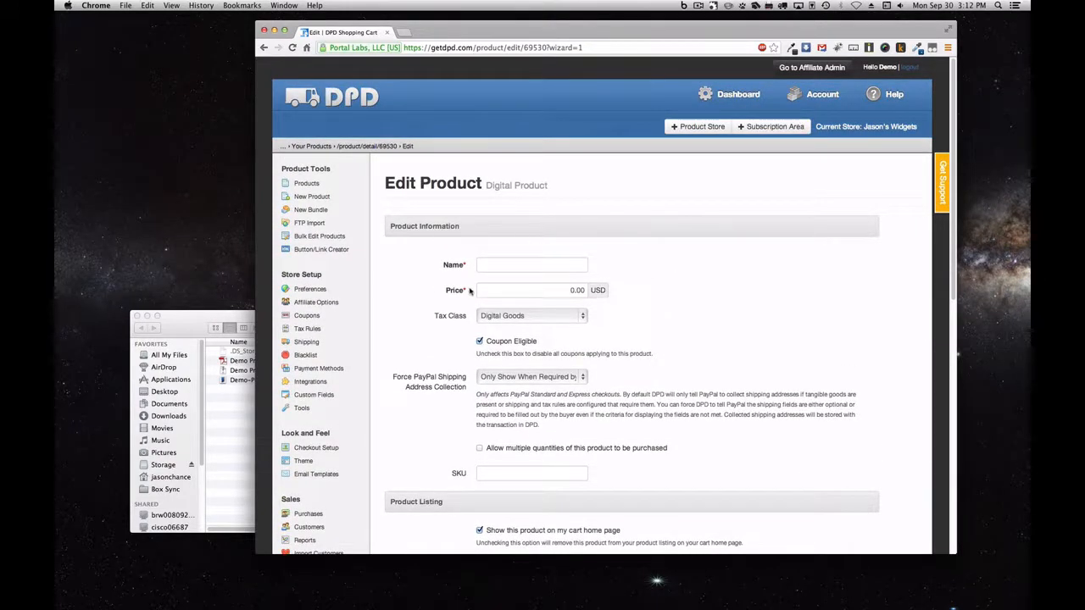
click(533, 269)
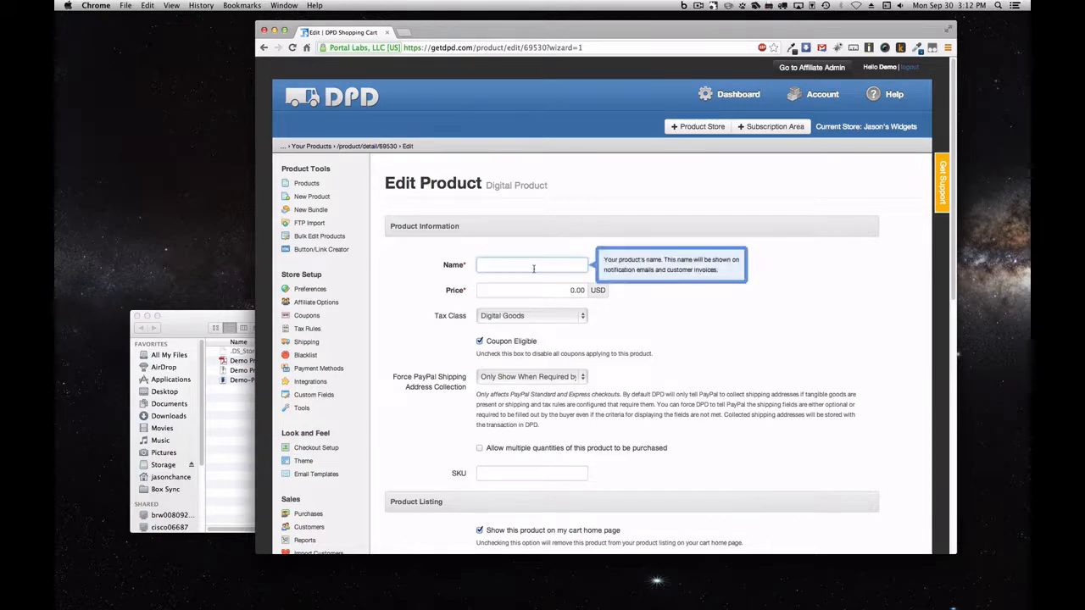
text(Demo Product)
key(Tab)
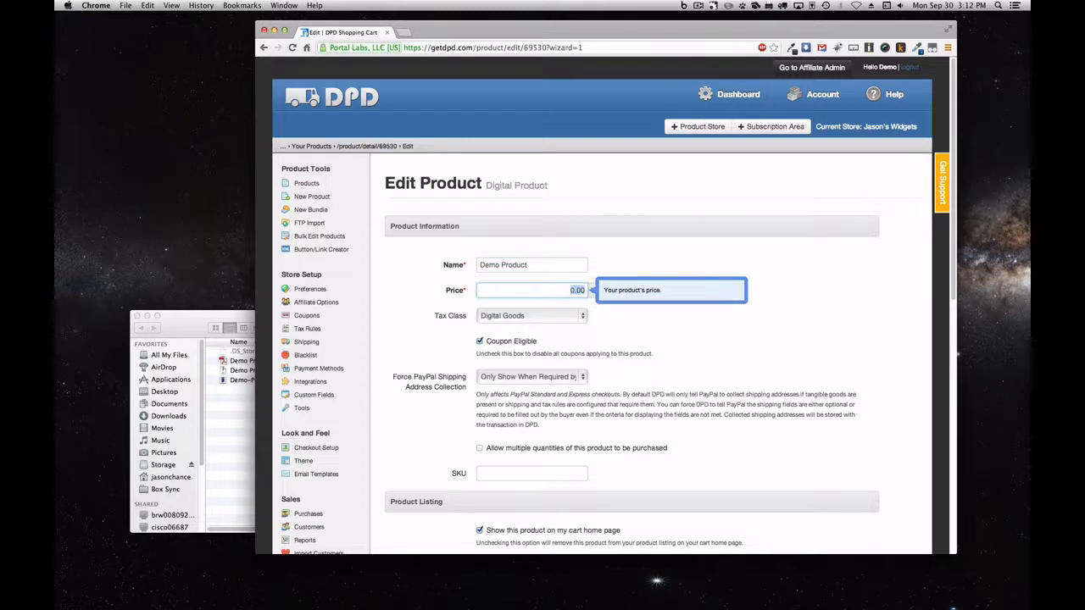
text(9.99)
click(666, 273)
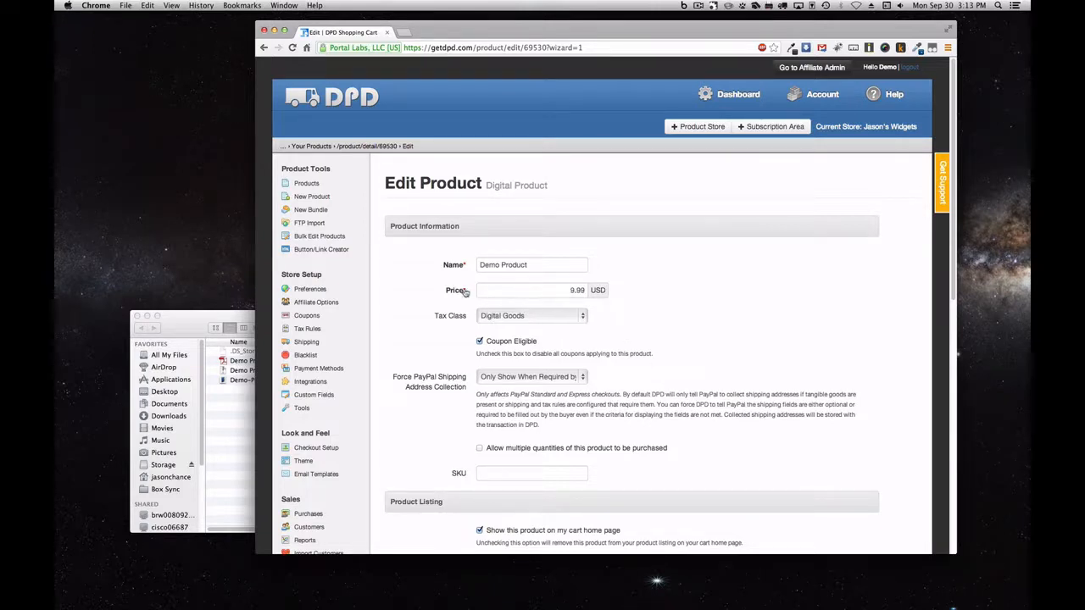
scroll(697, 278, down, 2)
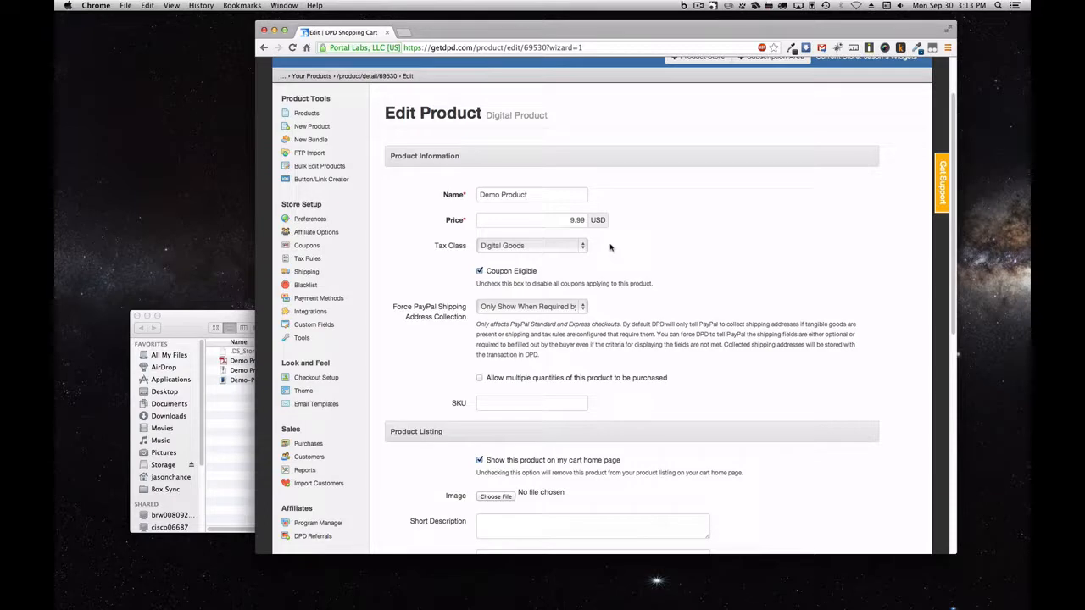
Keep the tax class as Digital Goods and uncheck Coupon Eligible
click(551, 245)
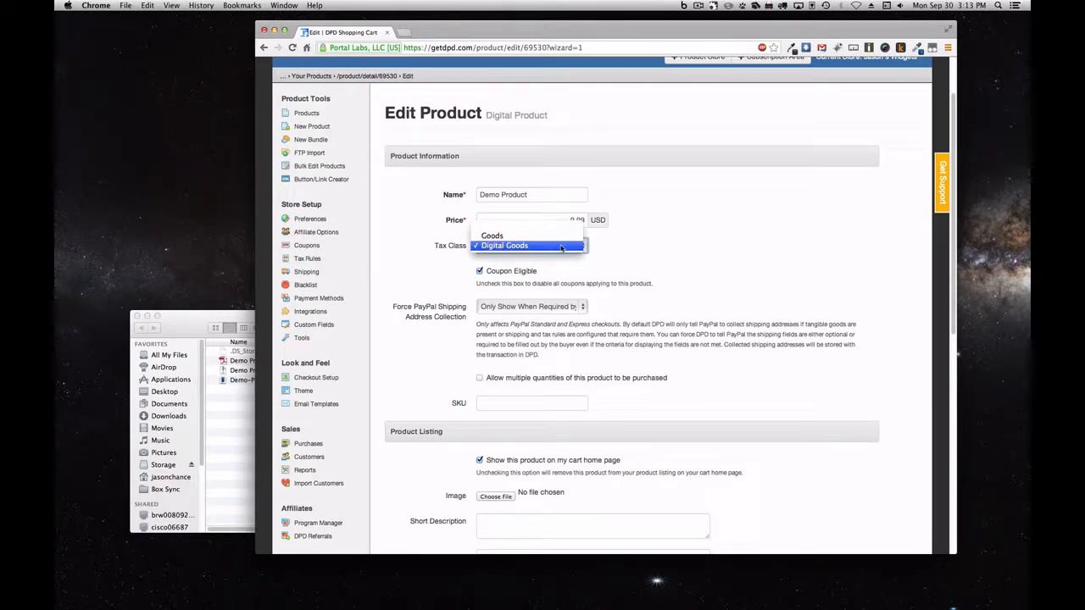
click(560, 246)
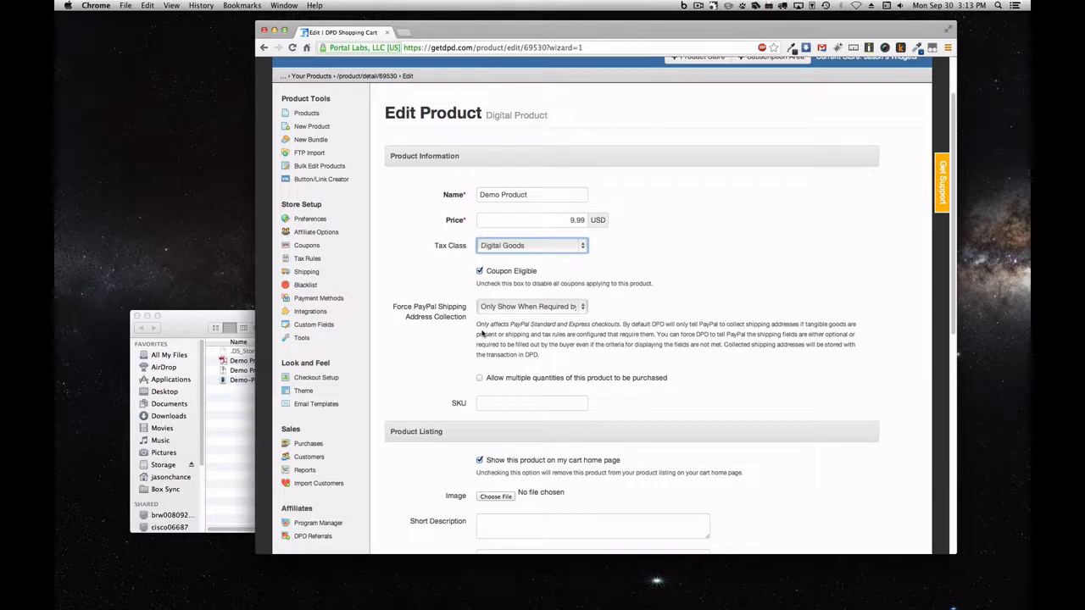
scroll(601, 311, down, 2)
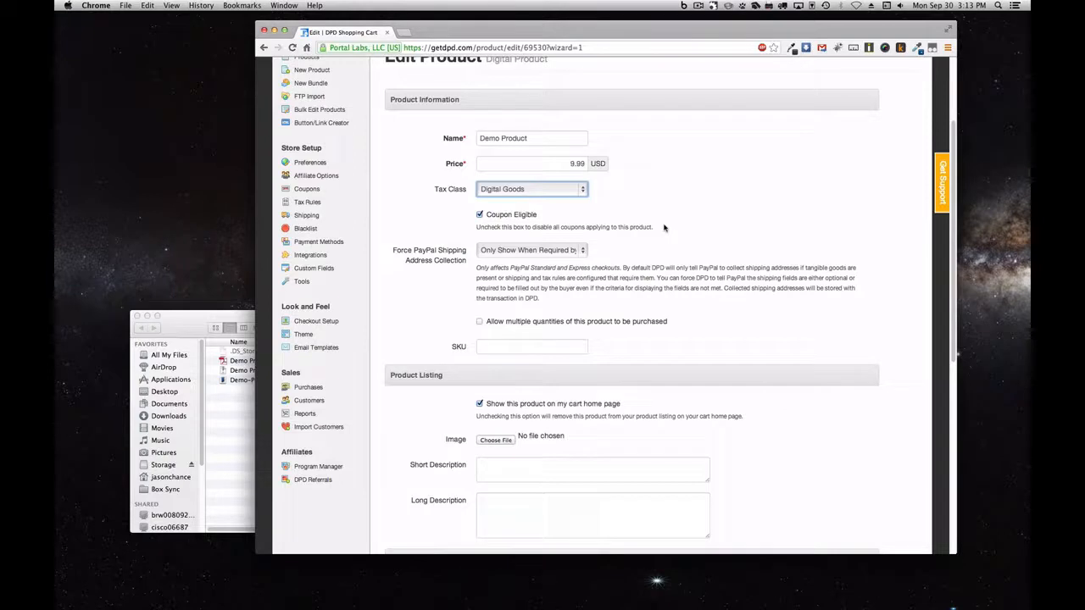
click(480, 215)
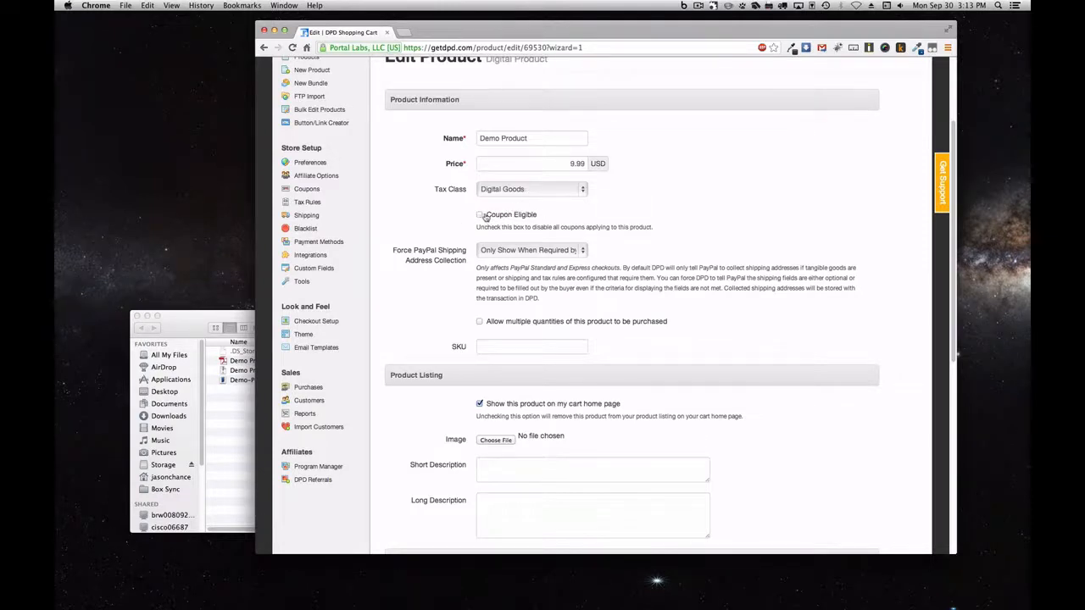
Re-check Coupon Eligible, then scroll down to the SKU field
click(481, 216)
scroll(674, 205, down, 3)
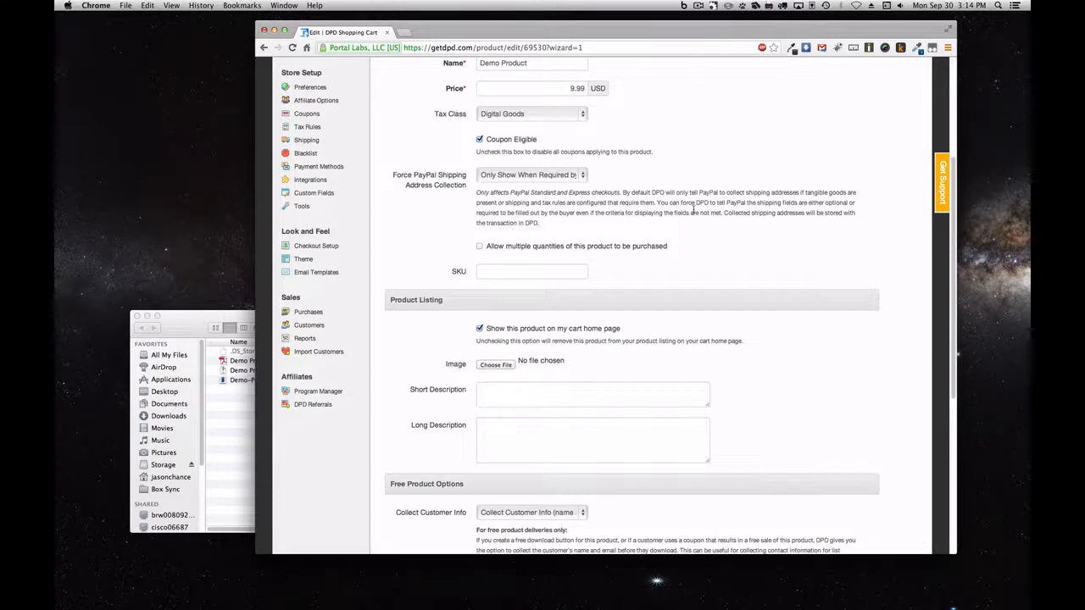
scroll(694, 210, down, 3)
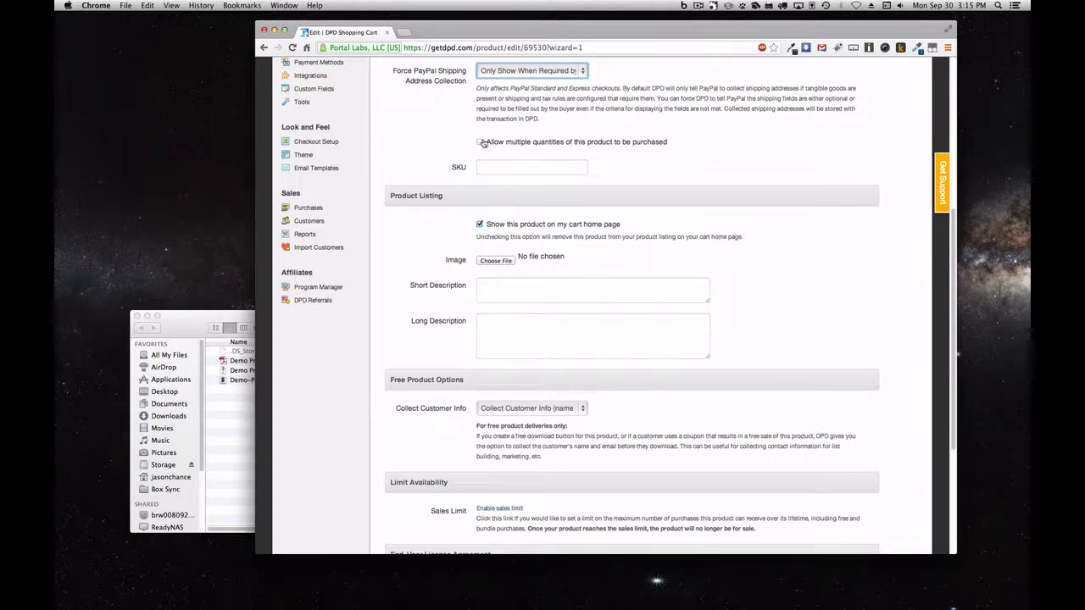
scroll(695, 143, down, 2)
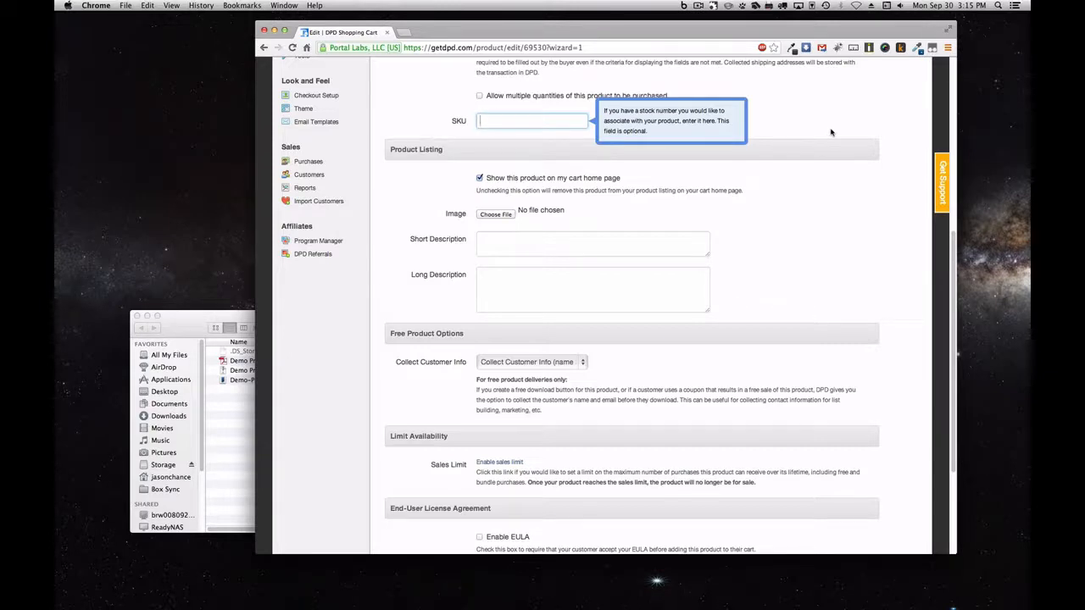
Enter DPD-001 as the product SKU
text(DPD-991)
key(BackSpace)
key(BackSpace)
key(BackSpace)
text(001)
scroll(701, 153, down, 2)
click(702, 155)
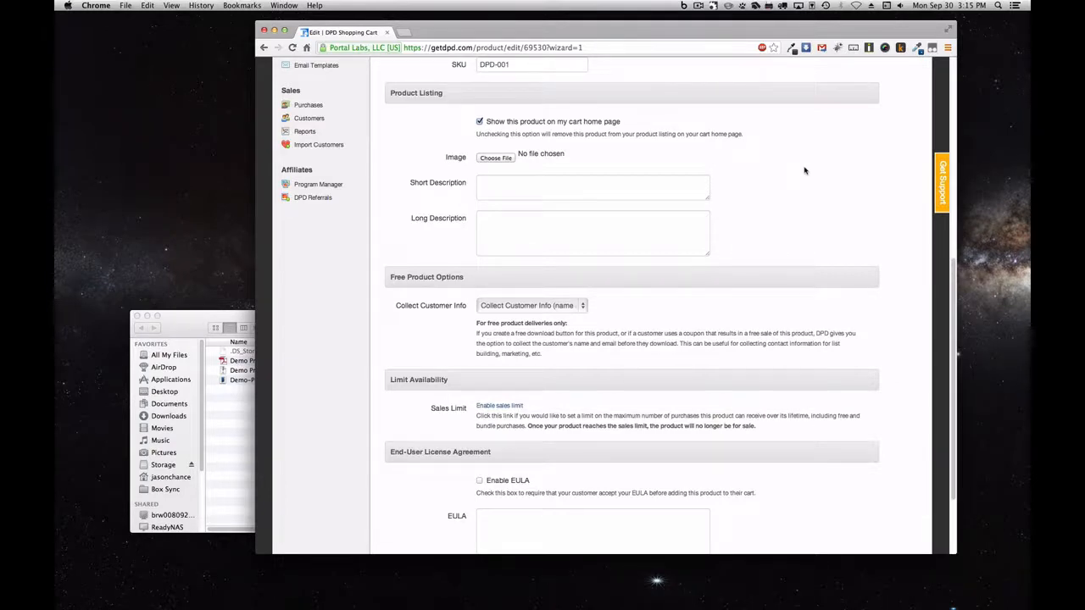
Toggle 'Show this product on my cart home page' off and back on, leaving it checked
click(509, 123)
click(509, 123)
scroll(545, 156, down, 2)
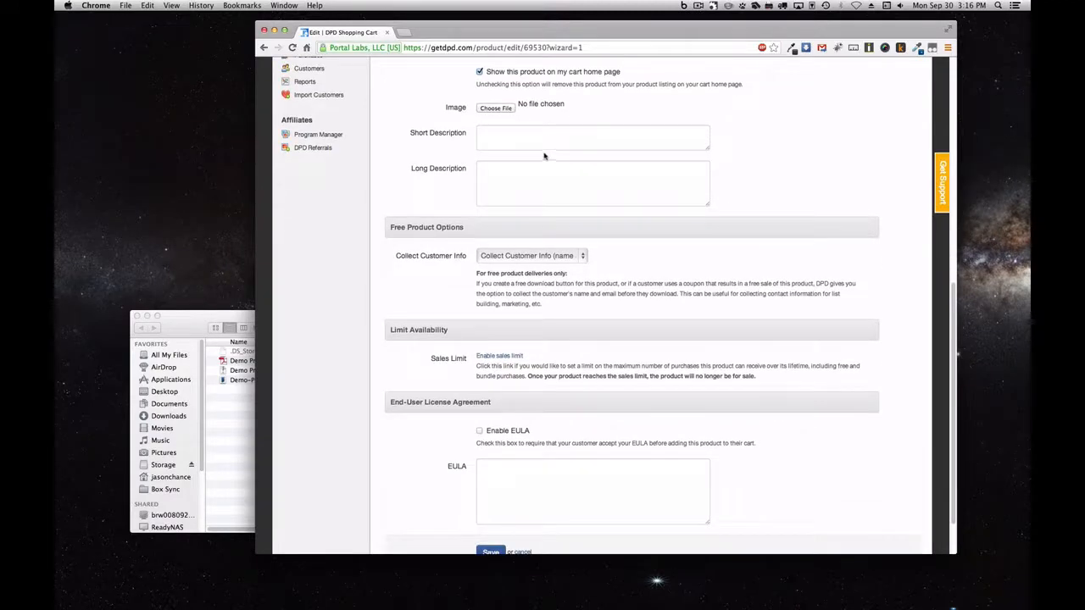
Attach Demo-Product-Image.png from the Screencast Demo Stuff folder as the product image
click(509, 109)
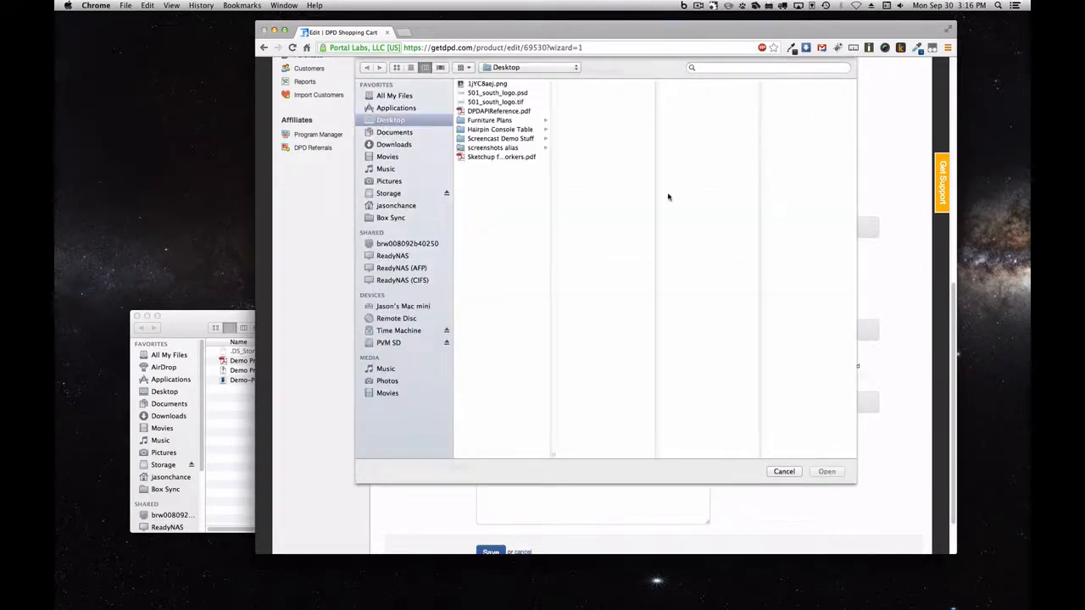
click(536, 139)
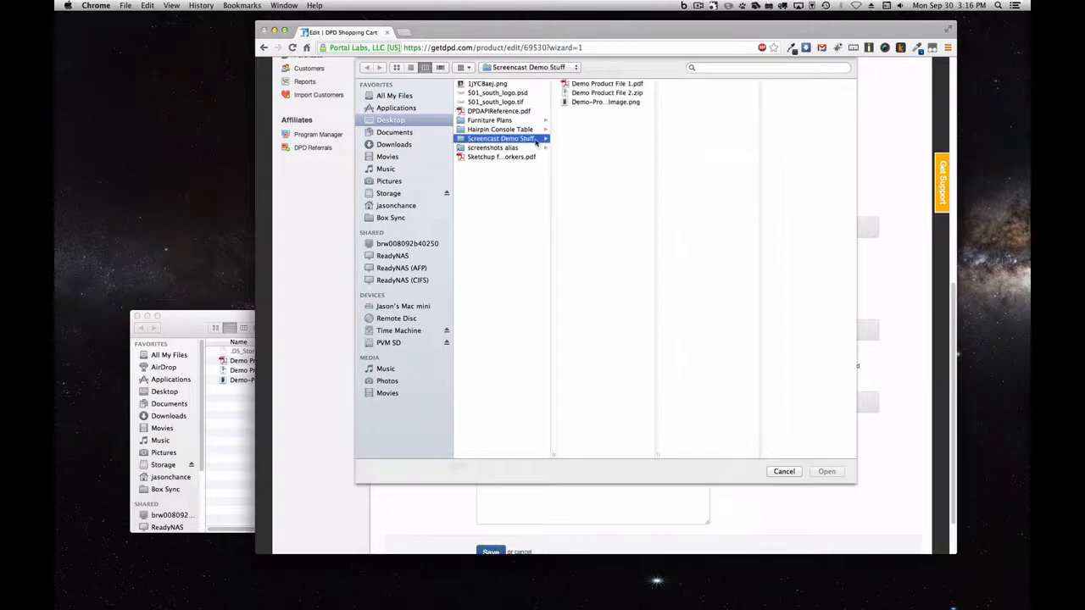
click(627, 102)
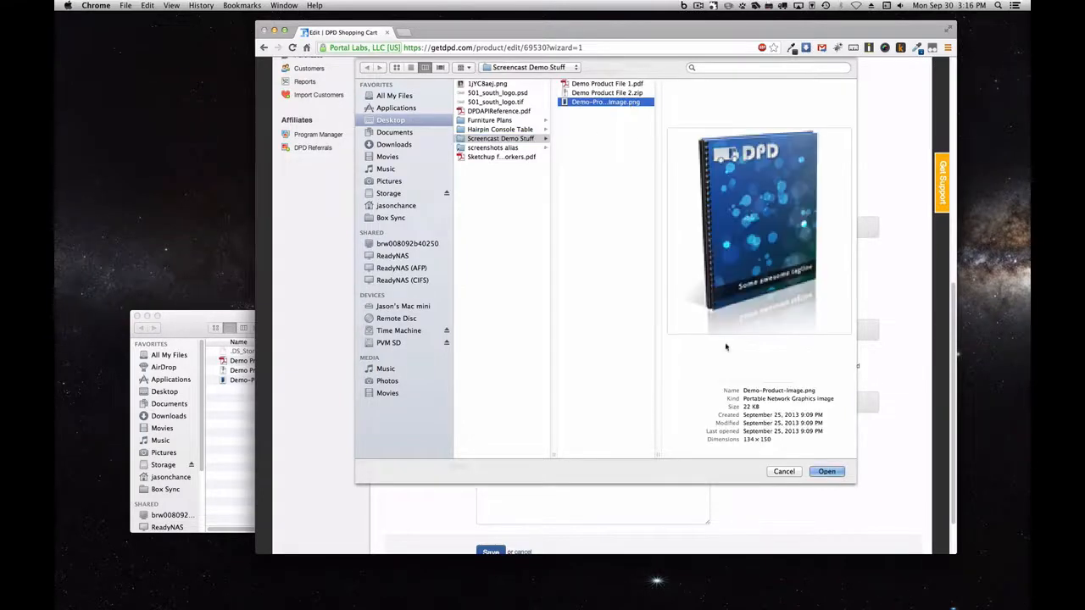
click(827, 472)
Set the short description to 'Demo Short Description'
scroll(722, 266, up, 2)
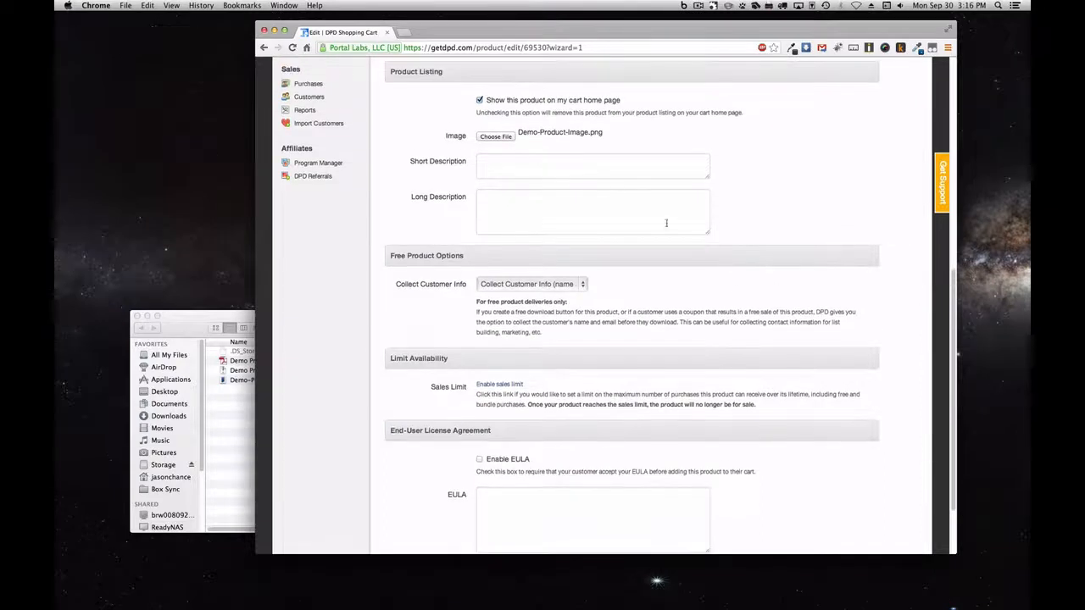
click(606, 167)
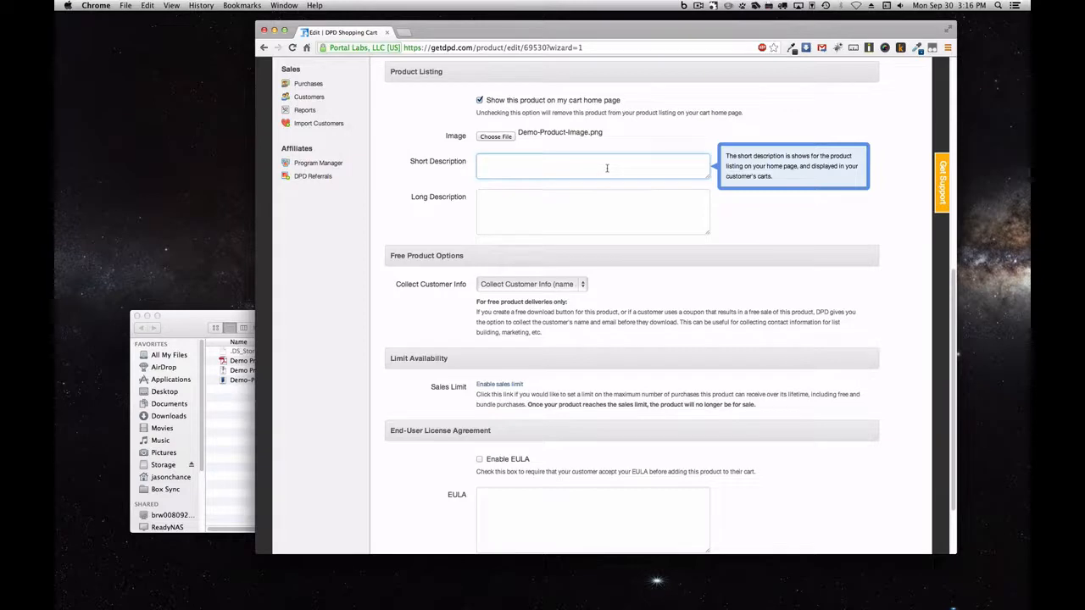
text(Demo Short Description)
click(718, 245)
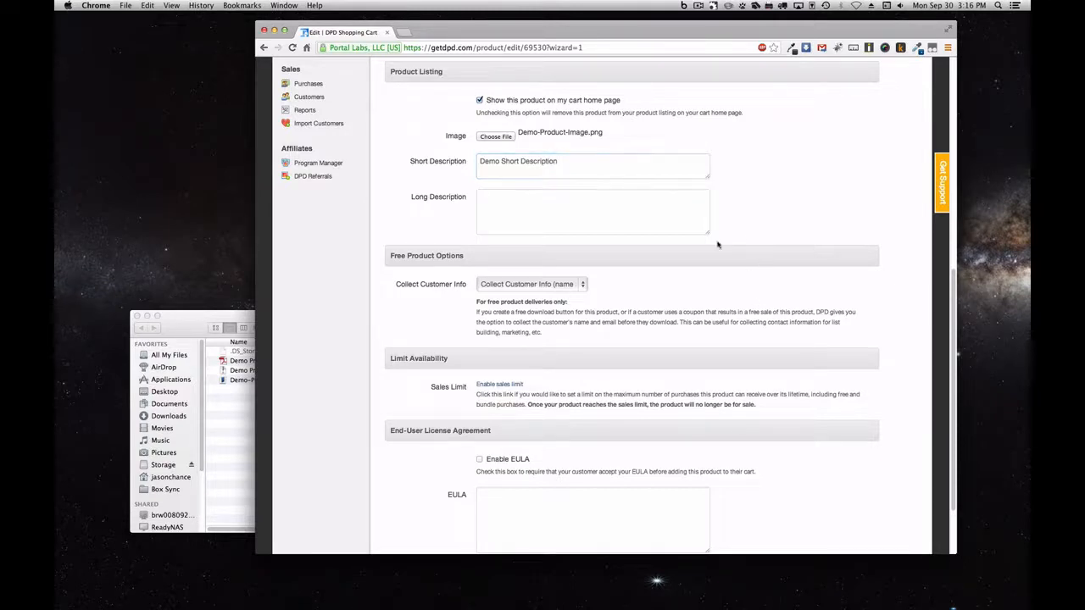
click(593, 204)
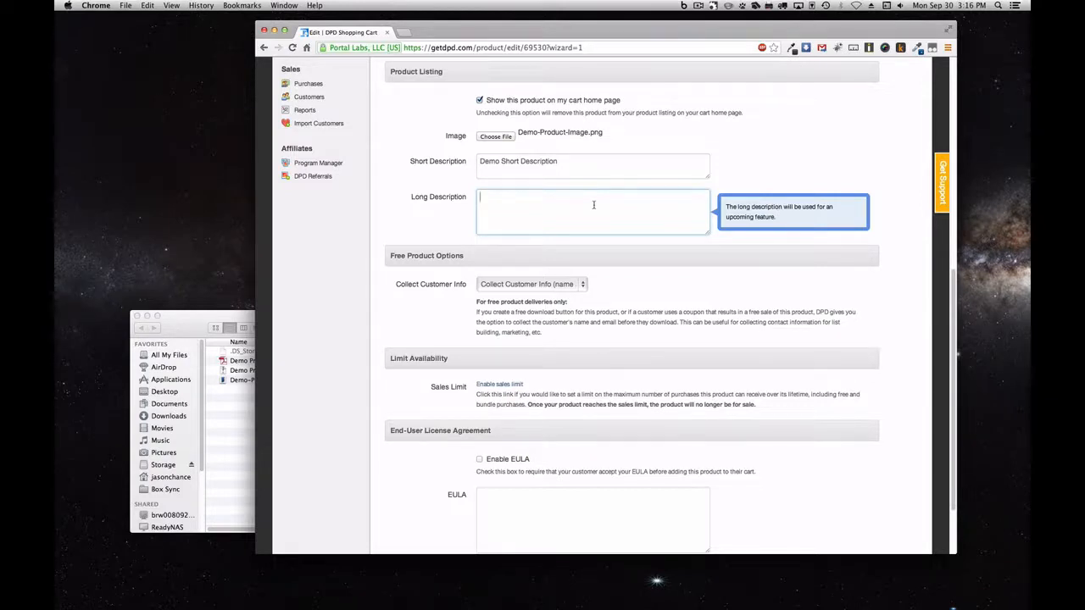
scroll(593, 204, down, 2)
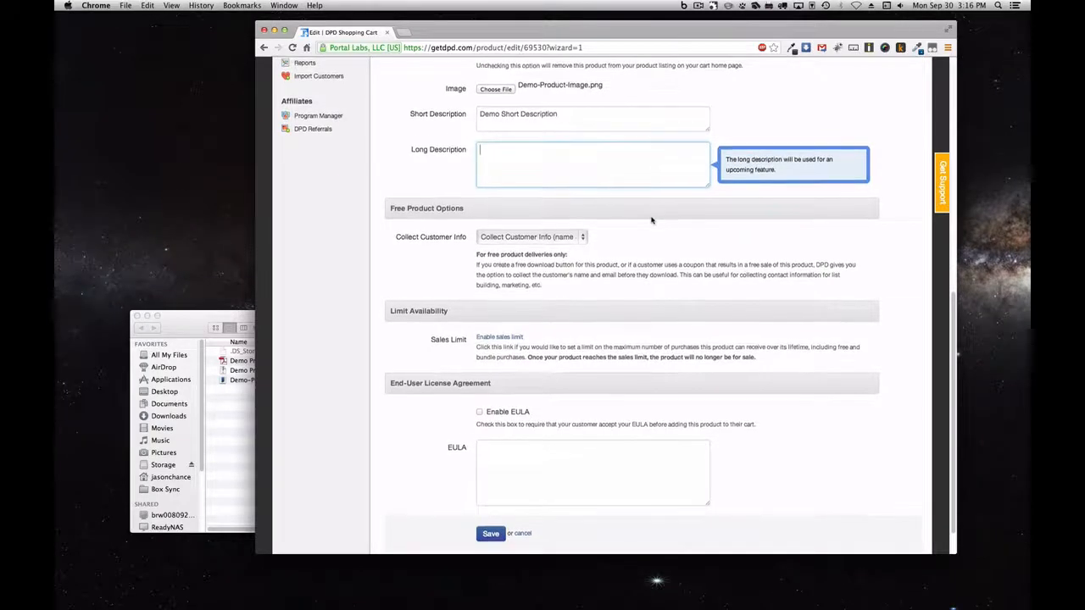
scroll(631, 193, down, 1)
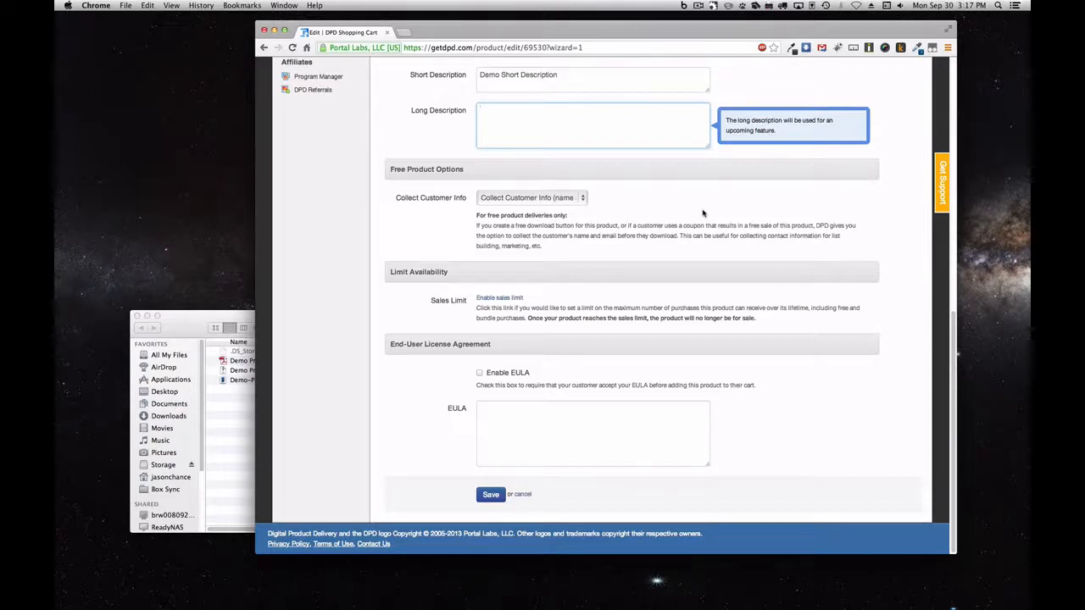
click(563, 198)
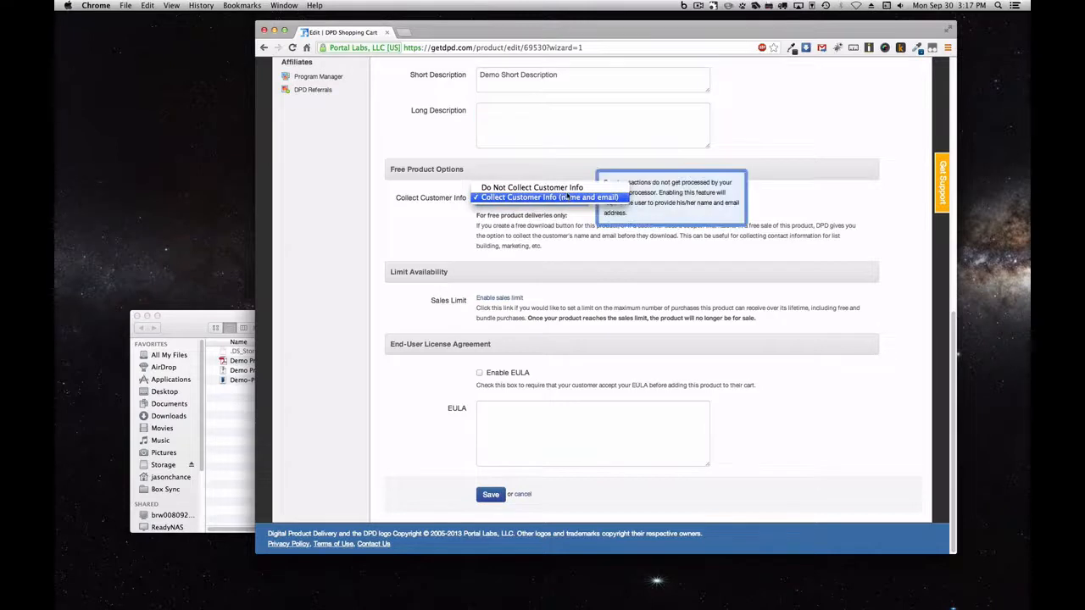
click(461, 239)
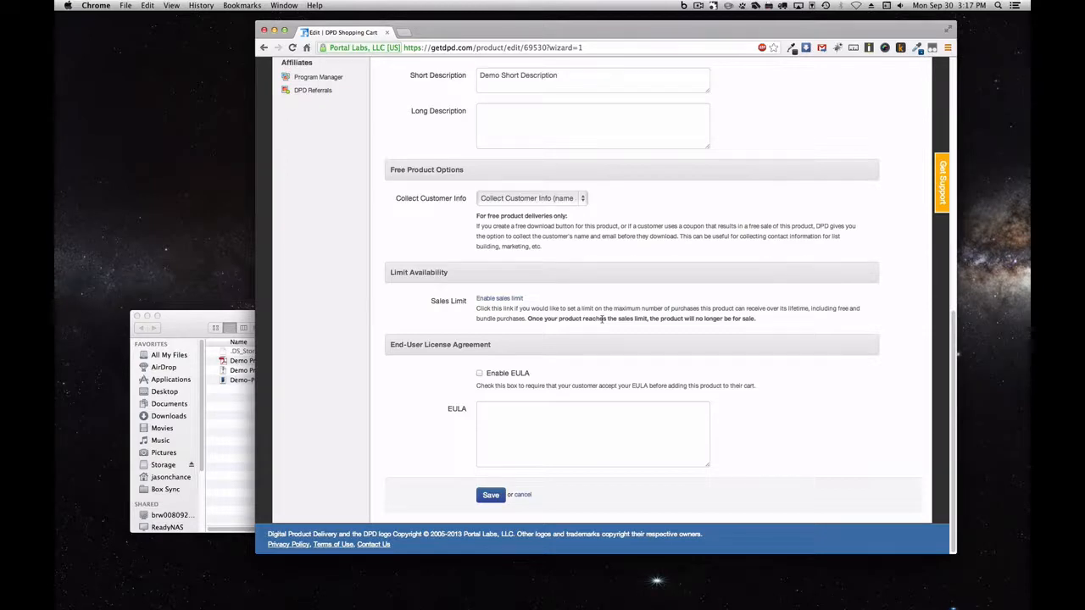
Turn the sales limit on, leave it at 0, then remove it again
click(517, 298)
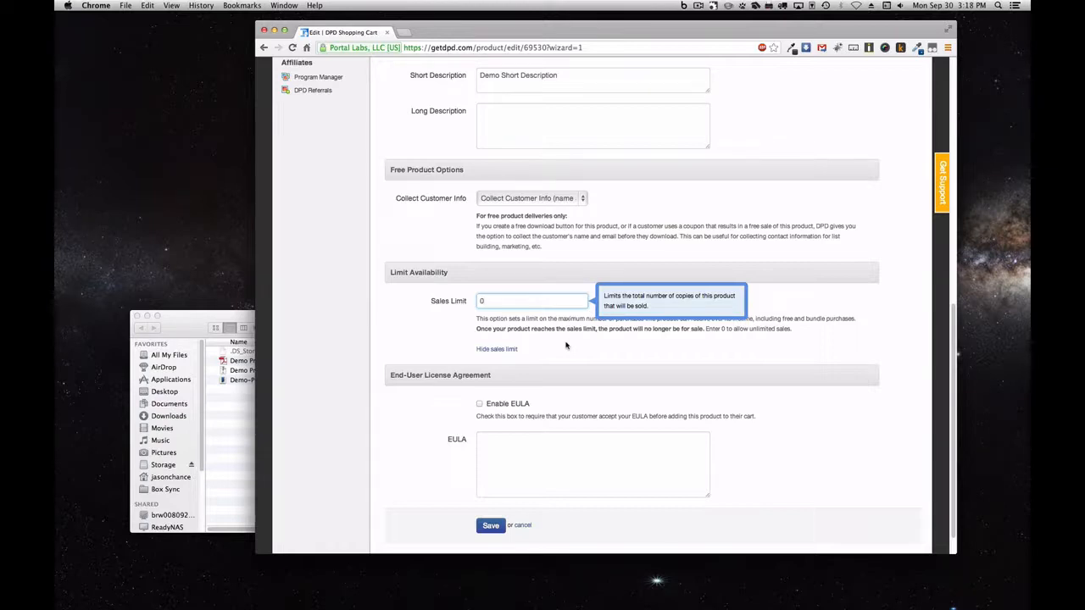
click(567, 346)
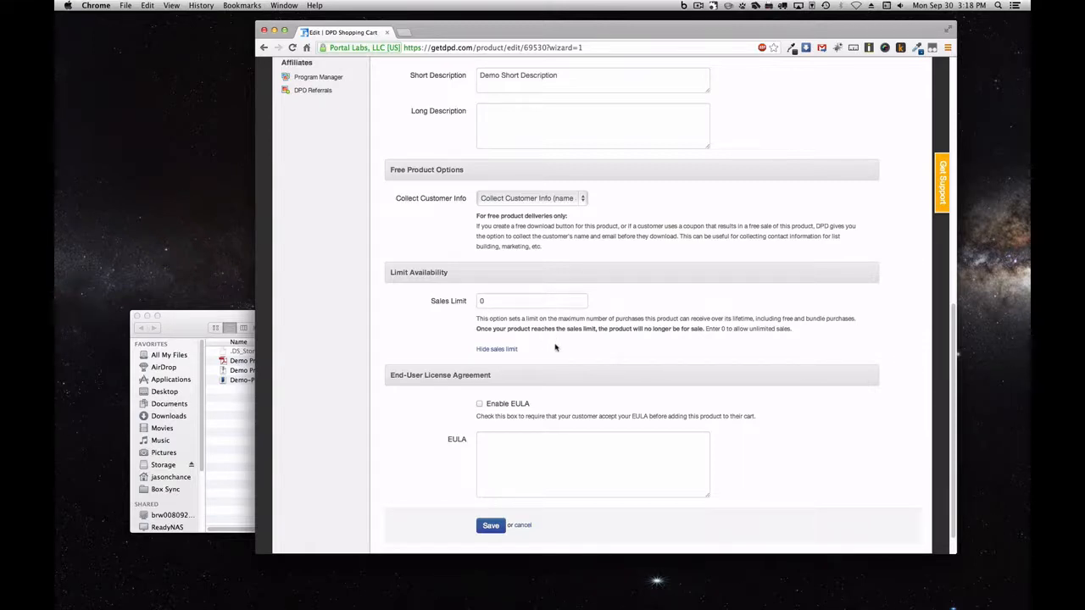
click(504, 349)
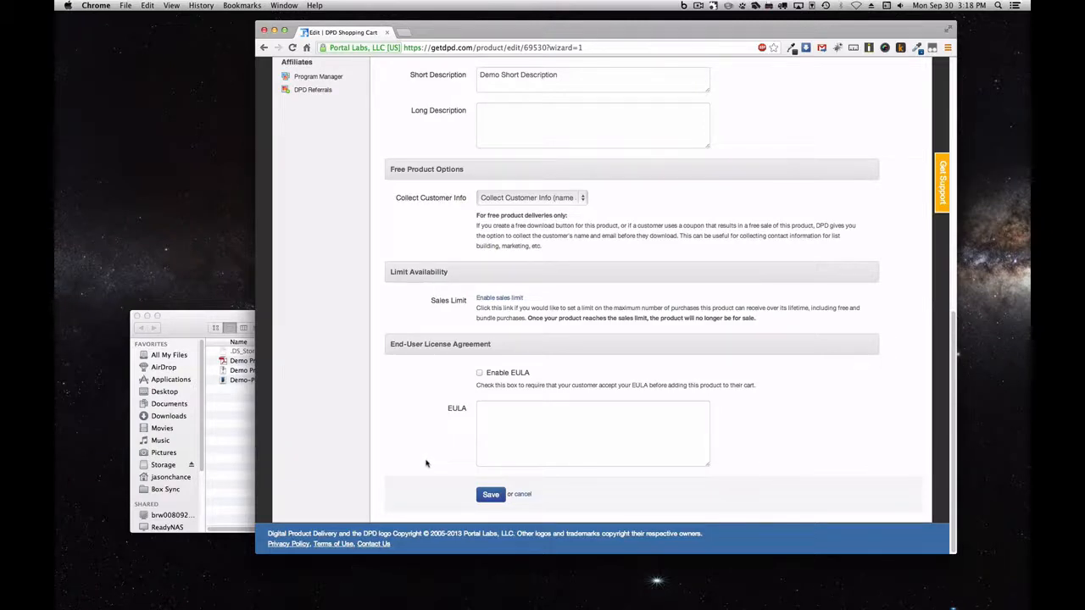
Save the product details and scroll through the form to review them
click(491, 495)
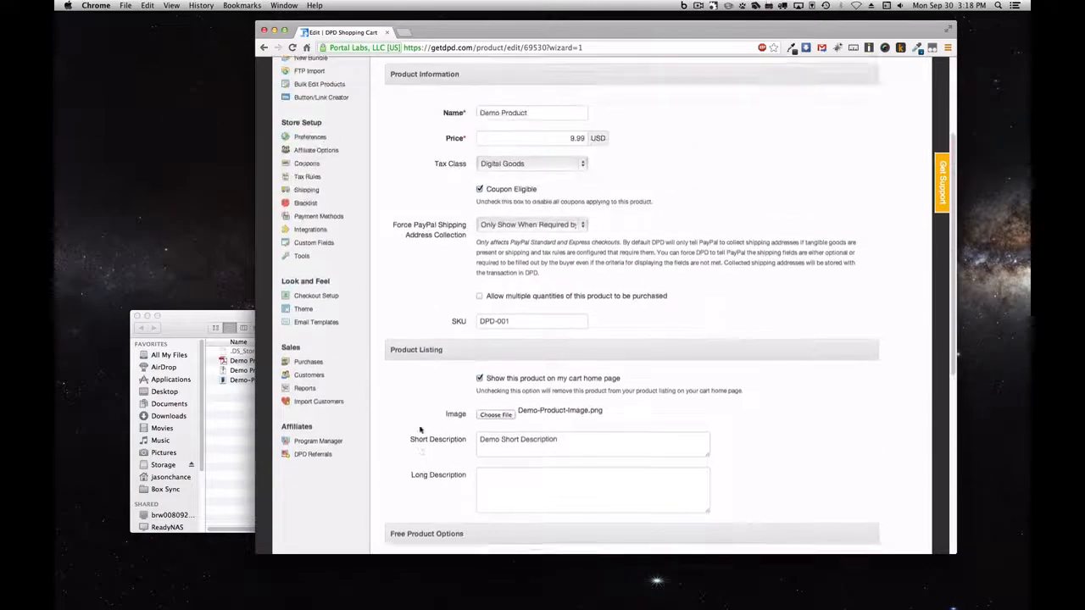
scroll(565, 263, down, 3)
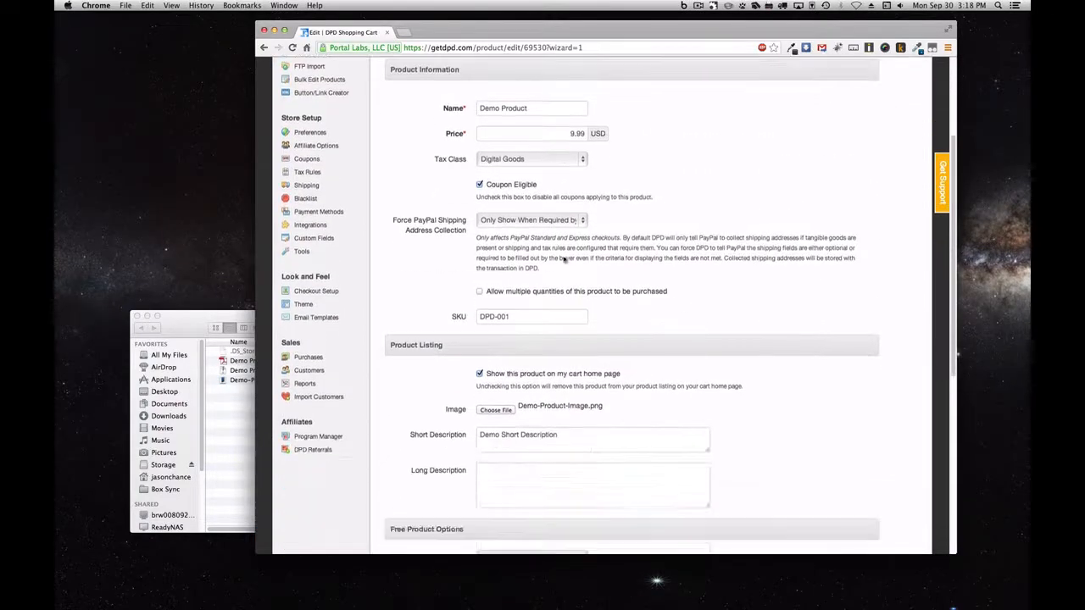
scroll(533, 377, down, 2)
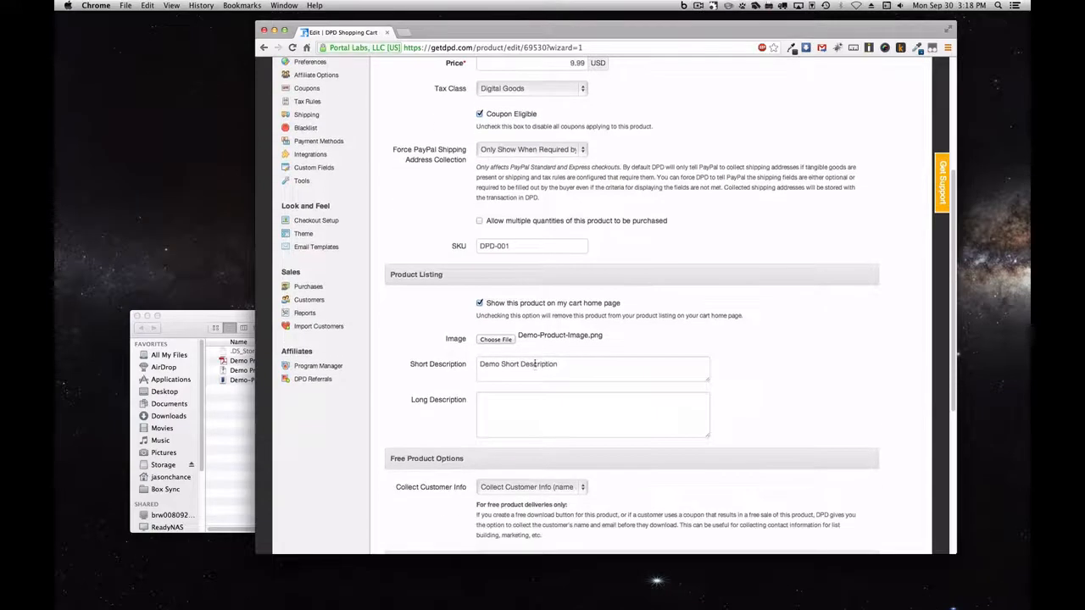
scroll(458, 362, down, 8)
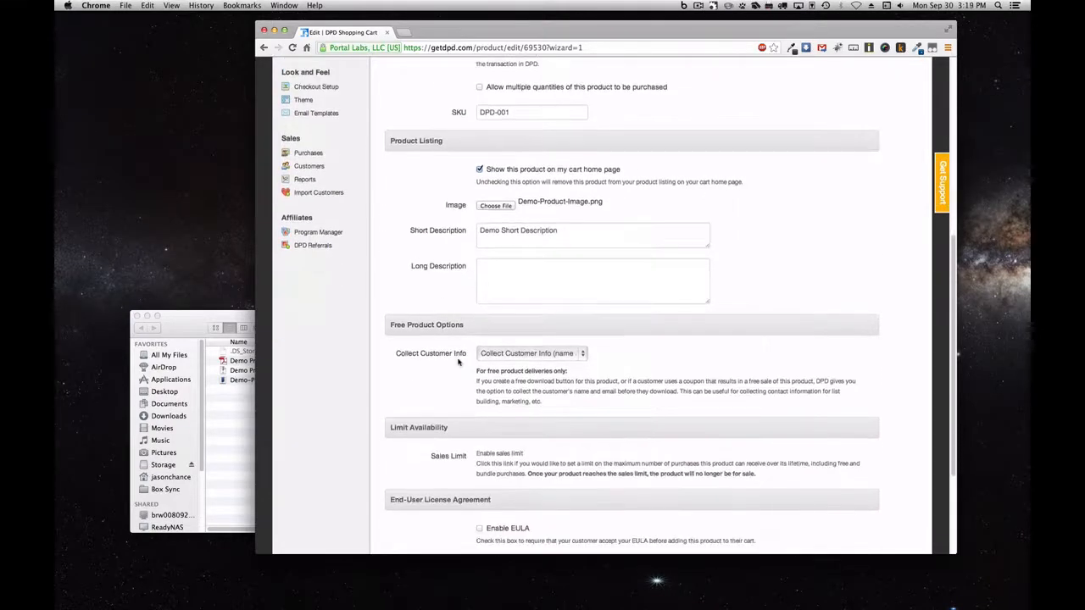
Save the Edit Product form to reach Manage Purchase Actions
click(491, 494)
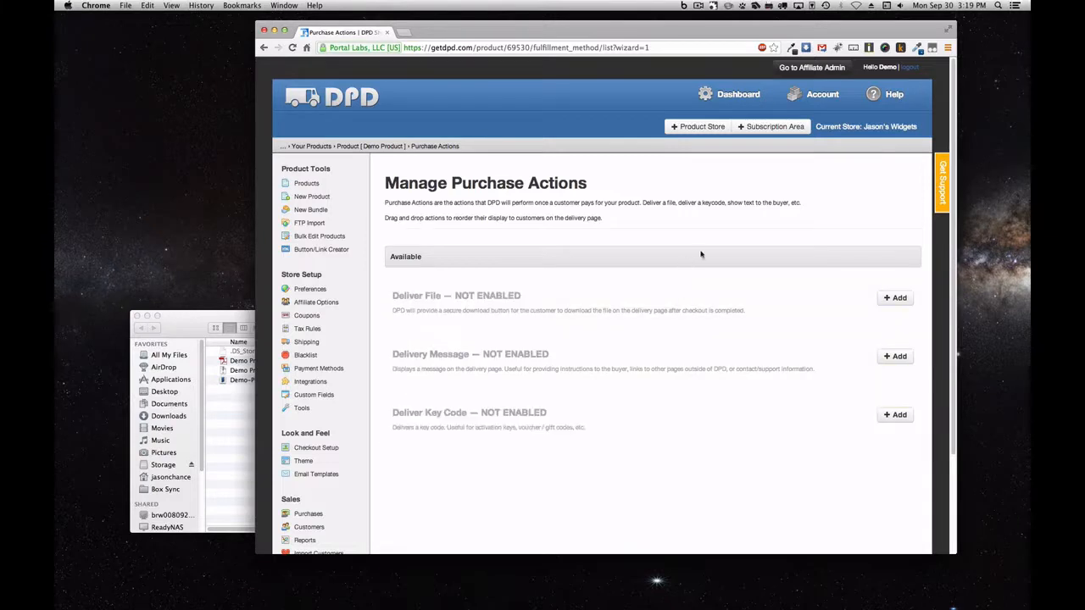
Add a Deliver File action that uploads Demo Product File 1.pdf, and save it
click(900, 298)
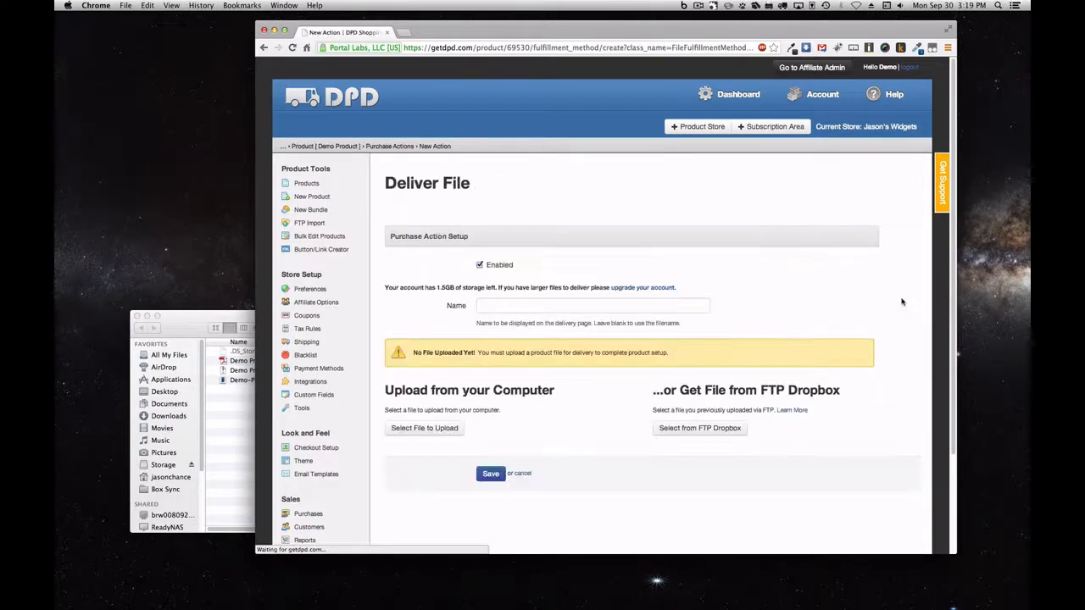
scroll(748, 284, down, 2)
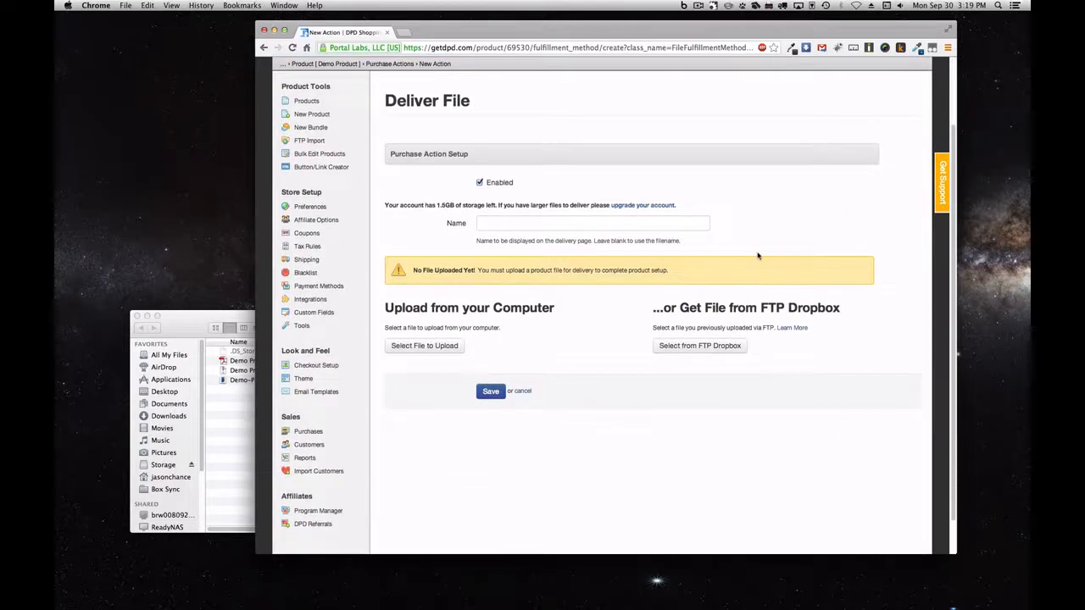
click(676, 223)
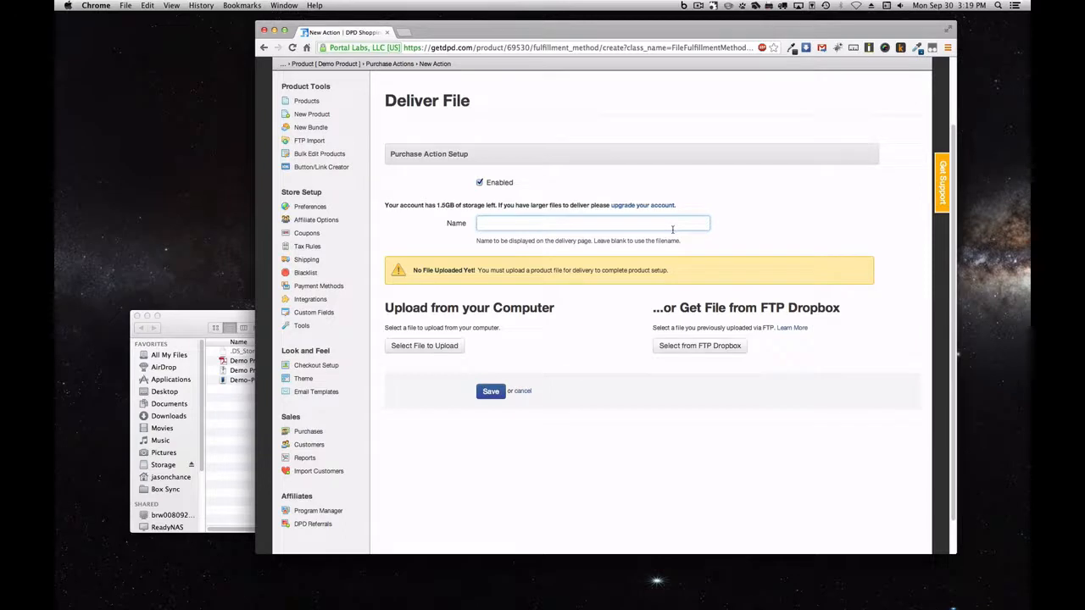
click(461, 351)
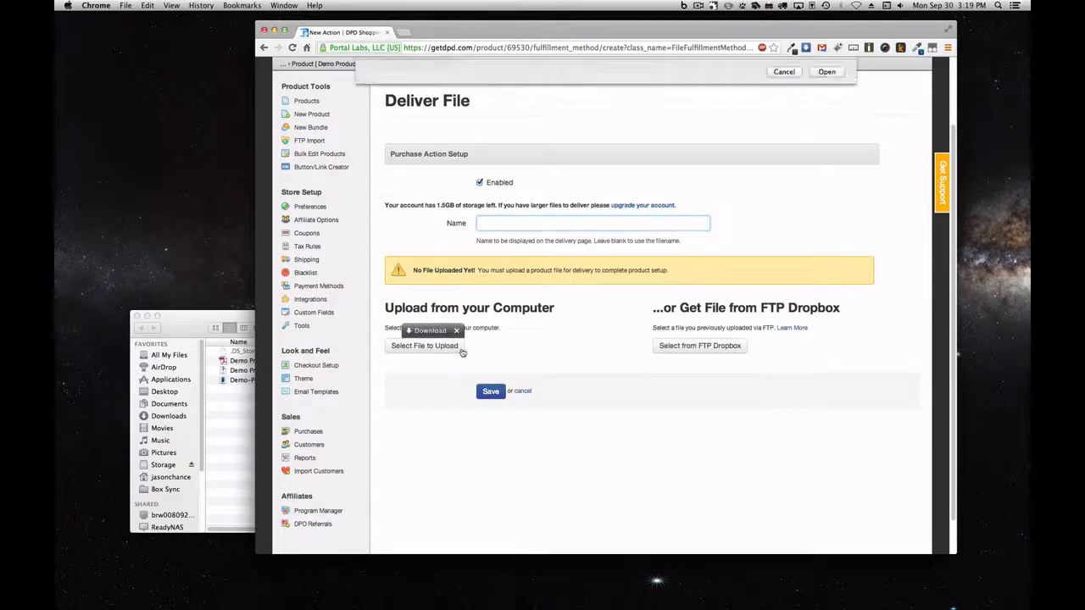
click(629, 92)
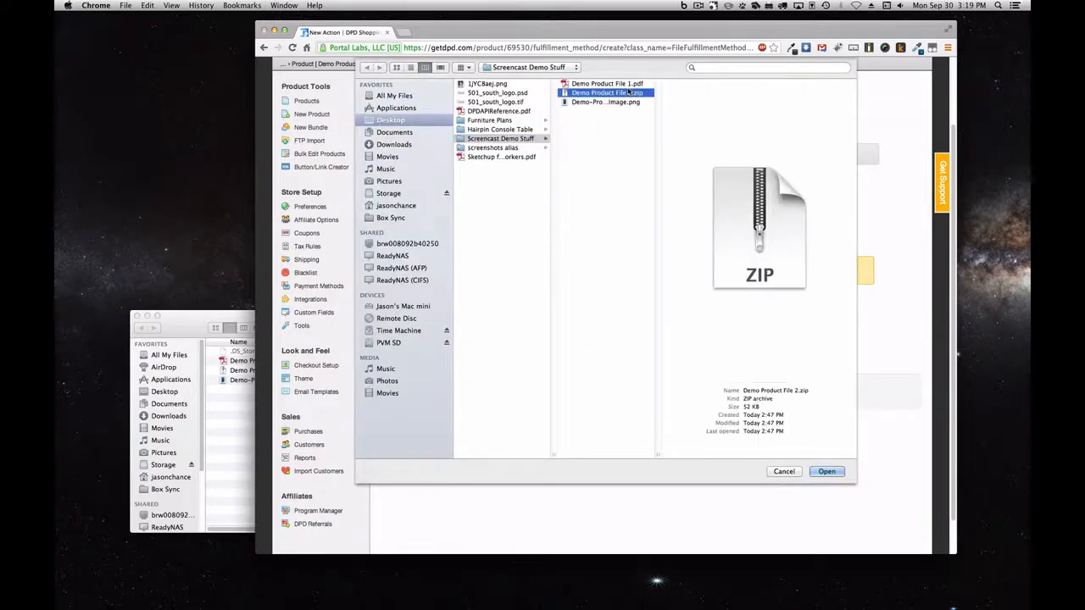
click(631, 85)
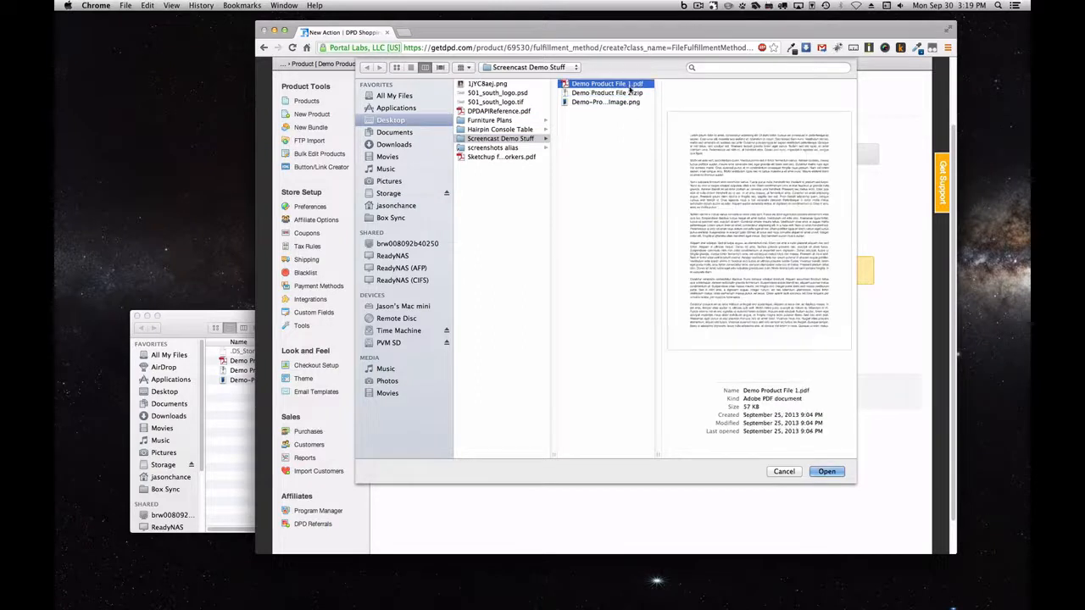
click(820, 472)
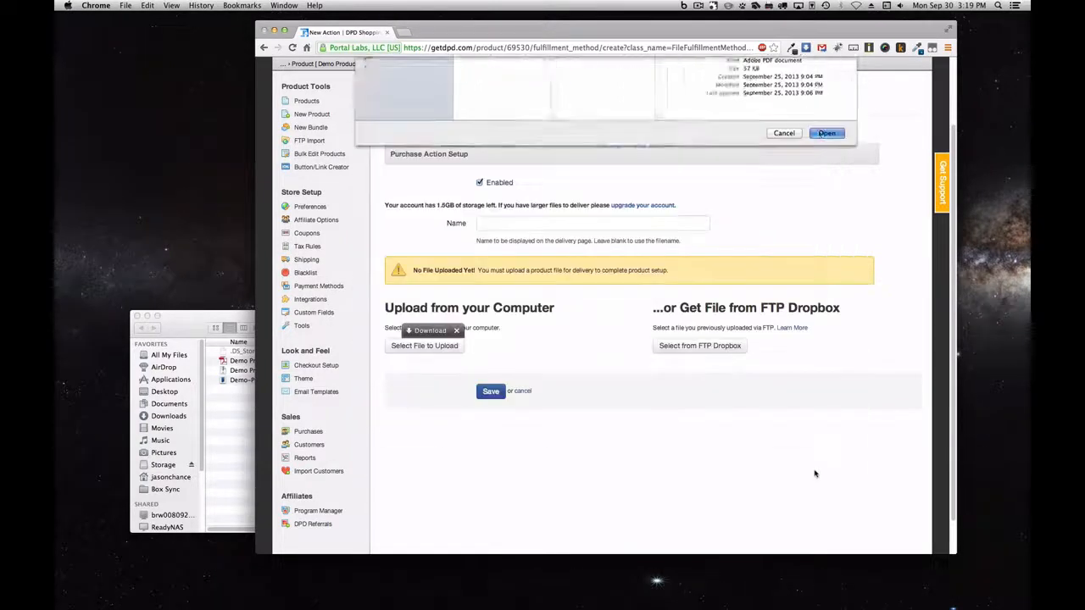
click(490, 403)
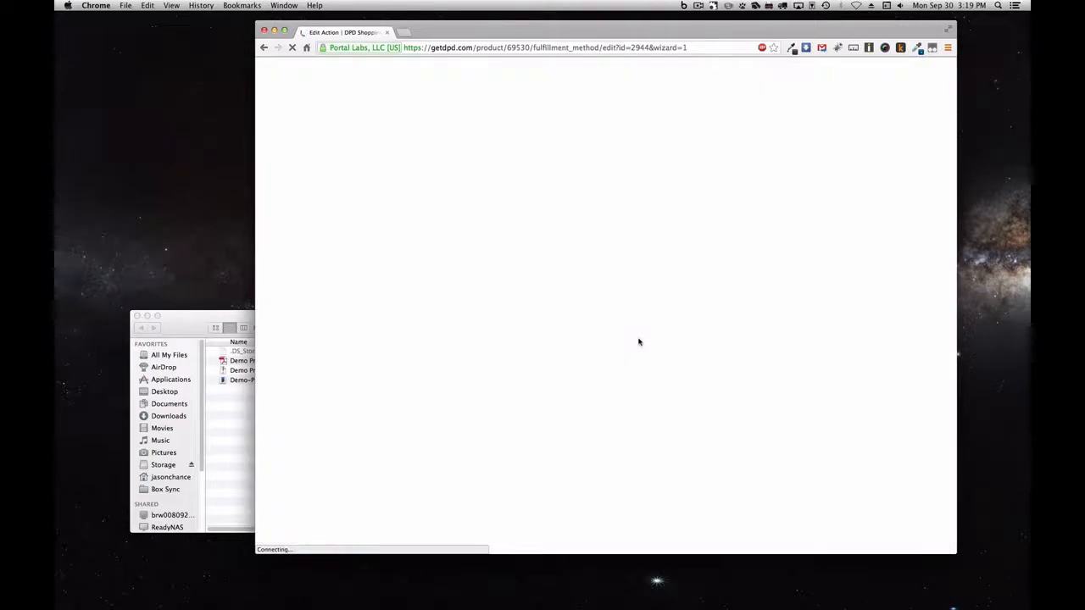
Enable PDF Buyer Tracking / Stamping on the delivery action
scroll(755, 311, down, 2)
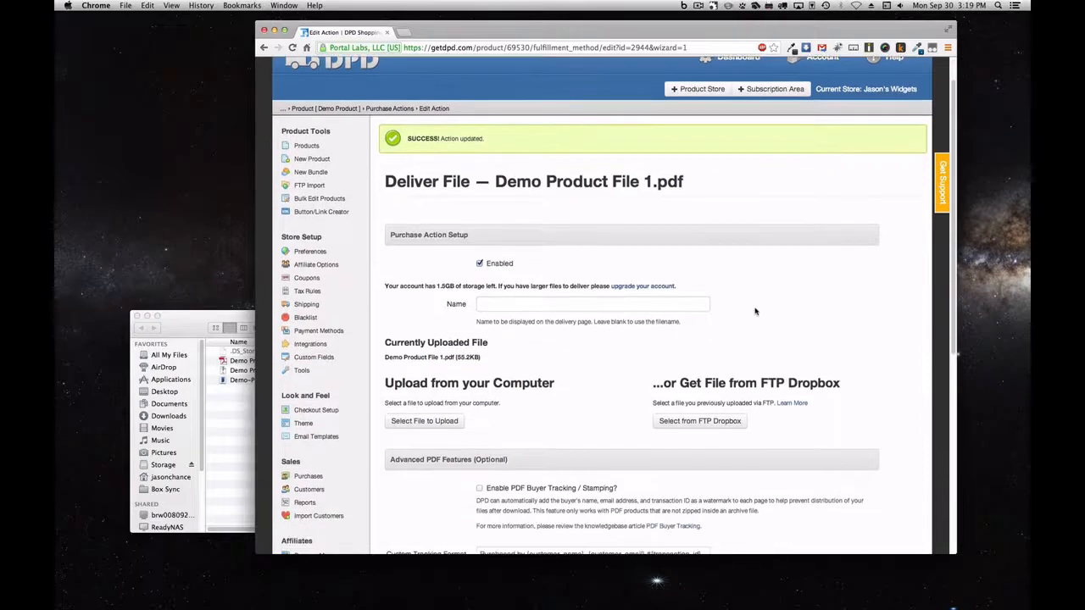
scroll(820, 314, down, 5)
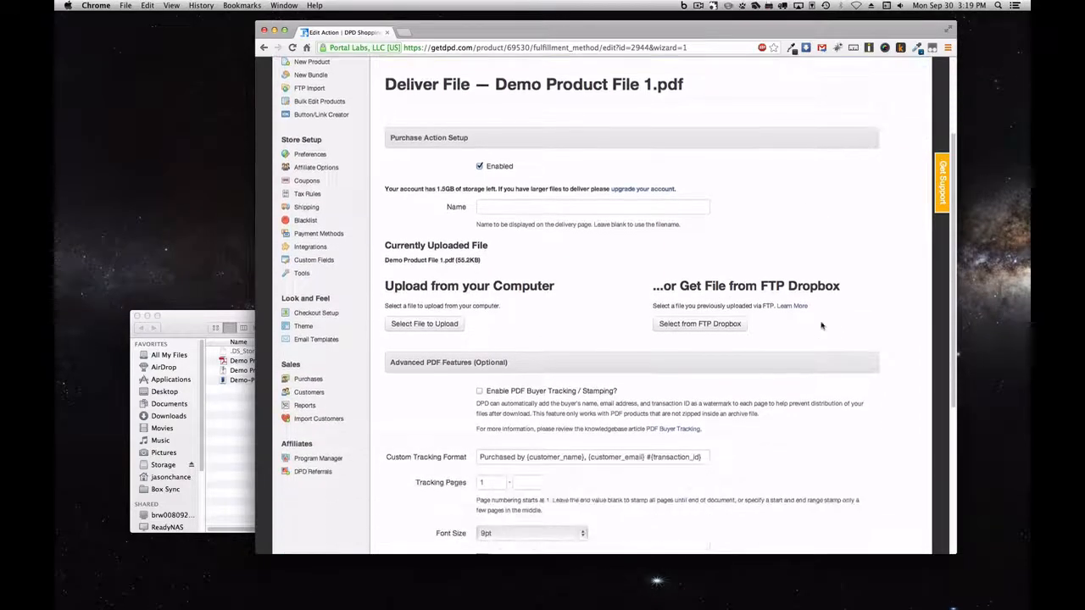
scroll(820, 325, down, 5)
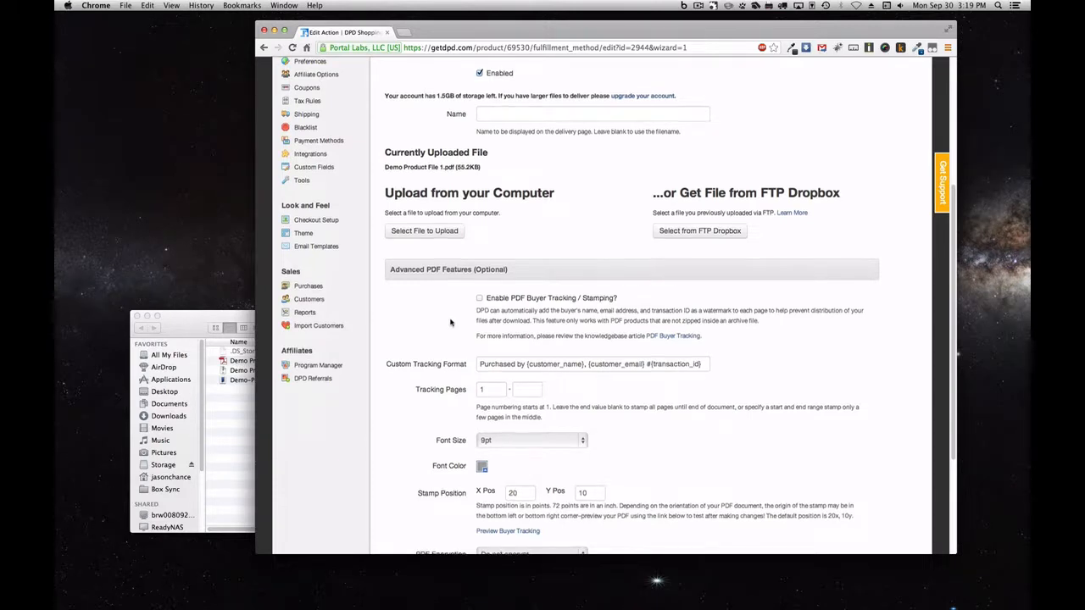
scroll(450, 322, down, 3)
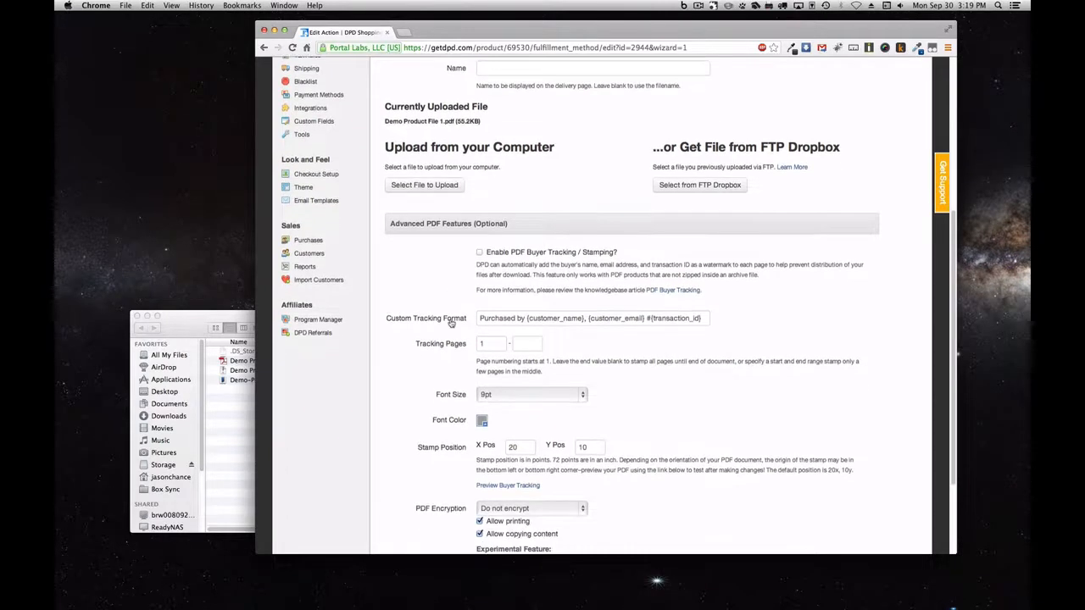
click(479, 252)
scroll(449, 280, down, 3)
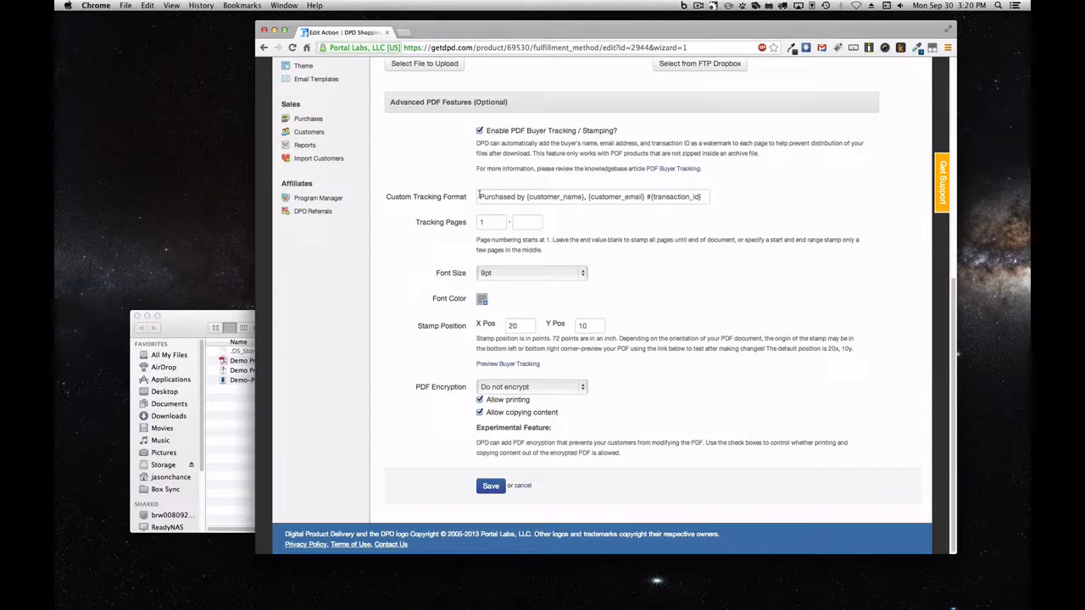
Set the tracking pages to start at page 2
drag(479, 197, 721, 194)
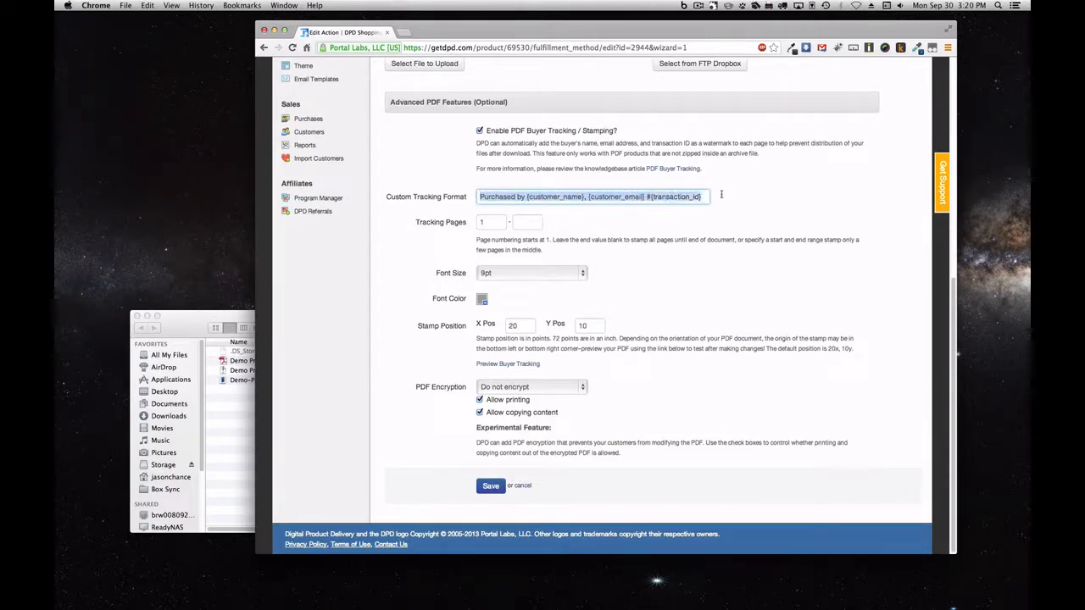
click(614, 222)
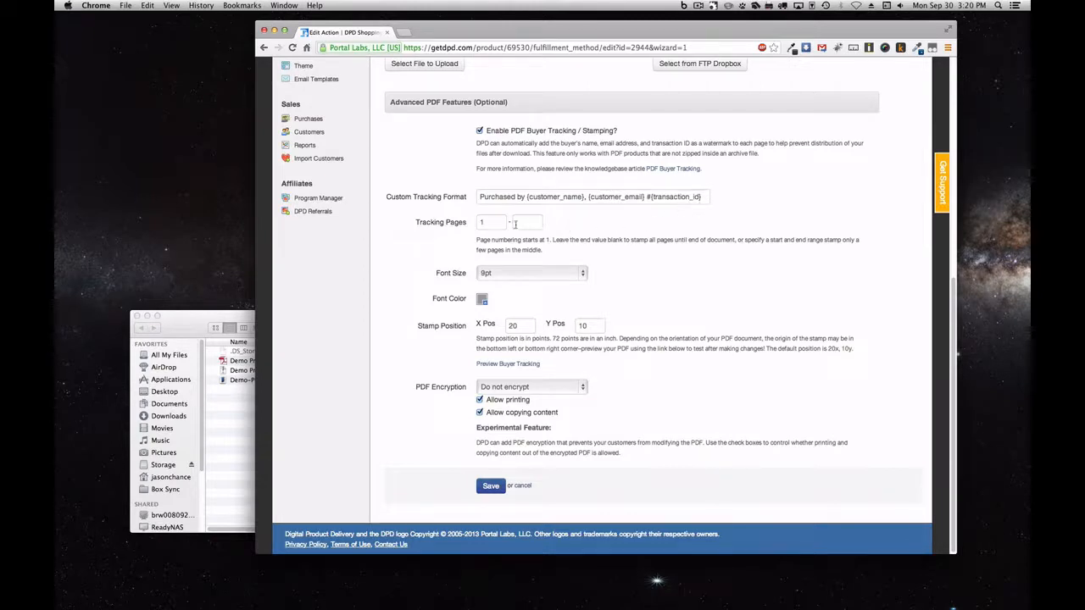
click(498, 223)
double_click(498, 223)
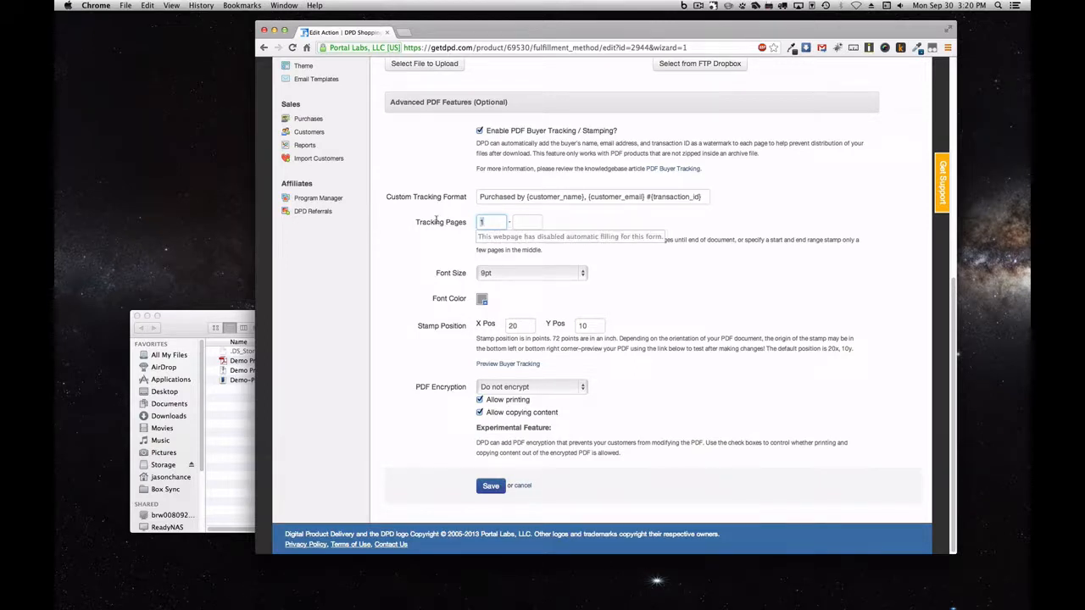
text(2)
click(547, 223)
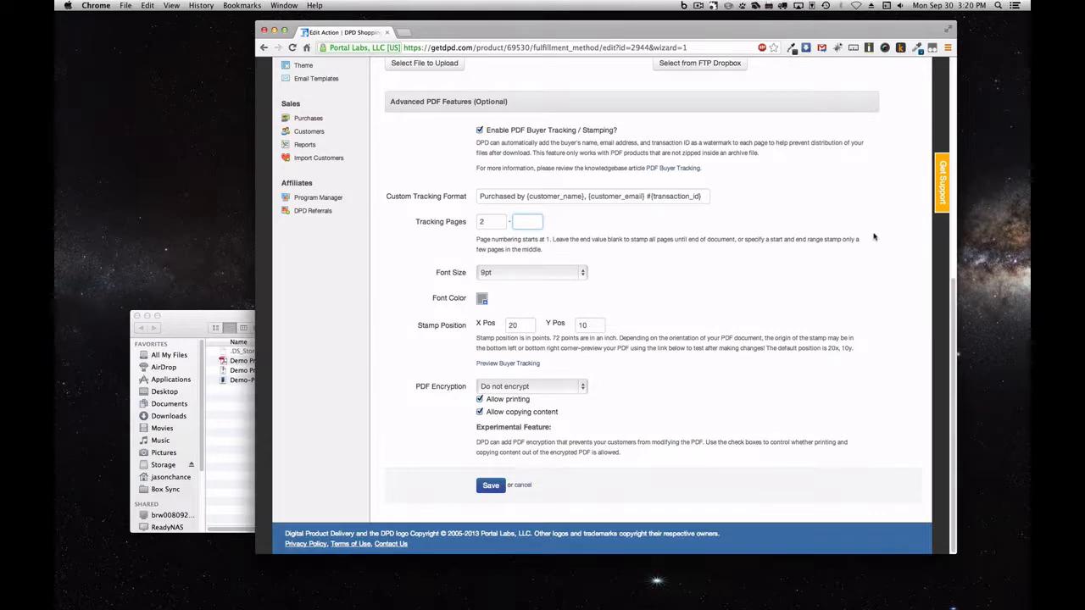
Set the buyer stamp's font size to 18pt and its colour to magenta
click(575, 274)
click(487, 359)
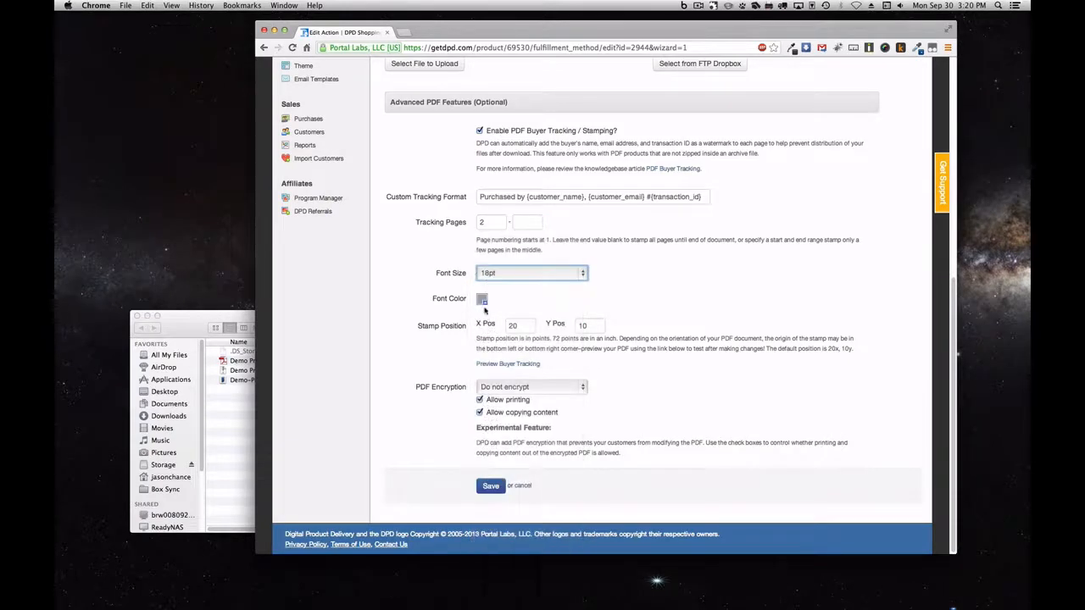
click(481, 299)
click(559, 316)
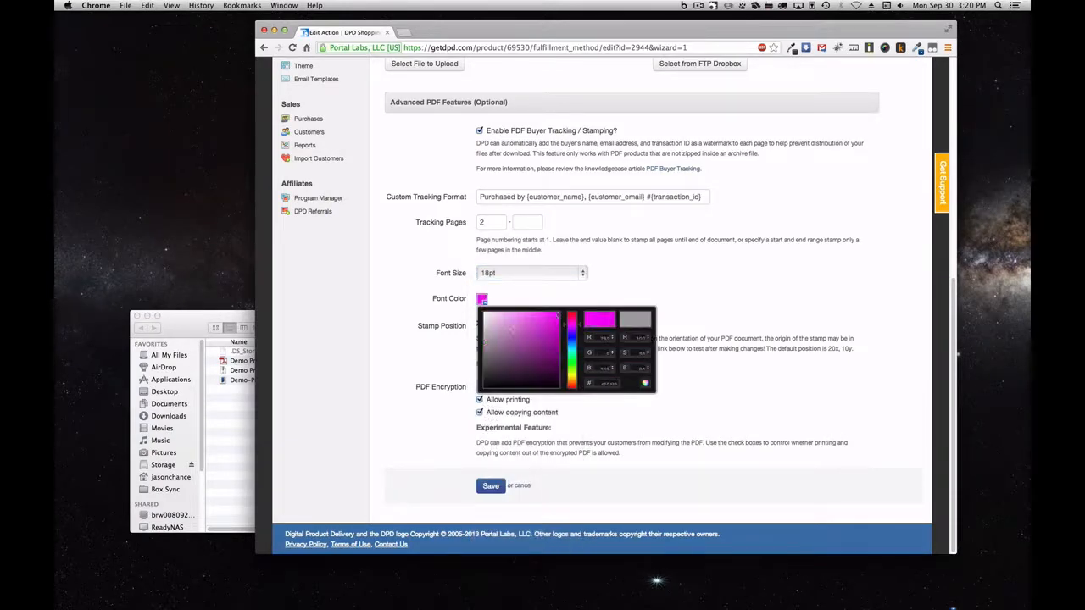
click(598, 300)
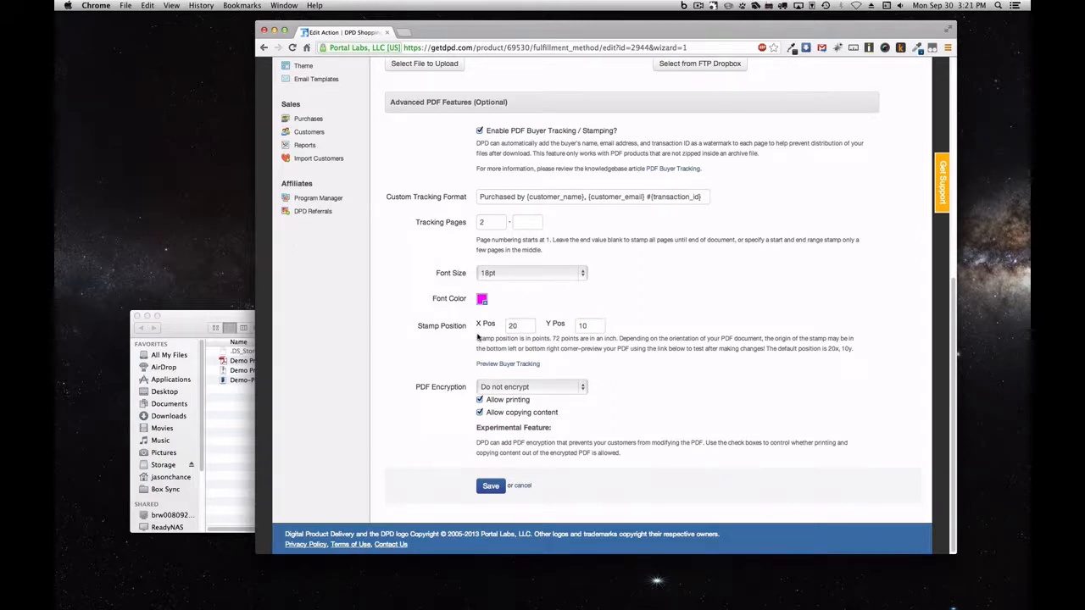
click(537, 365)
scroll(477, 309, down, 5)
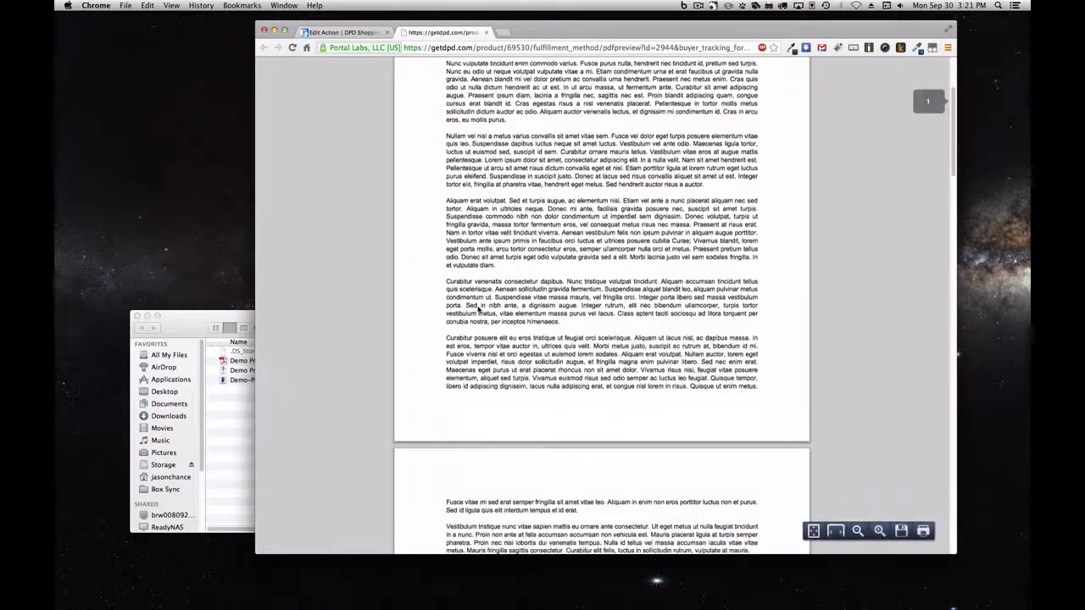
scroll(477, 309, down, 10)
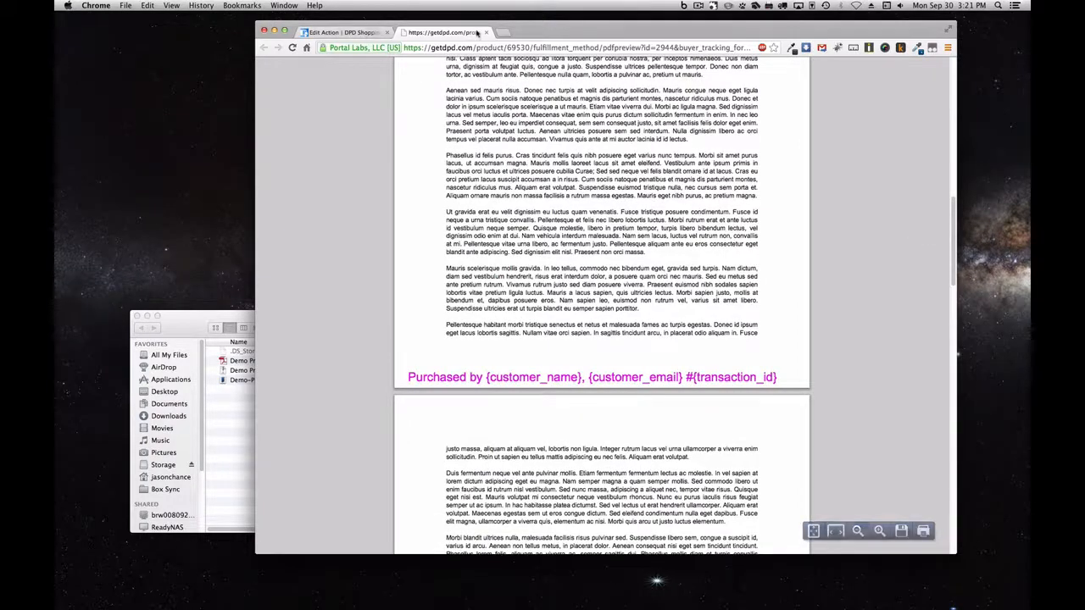
click(485, 32)
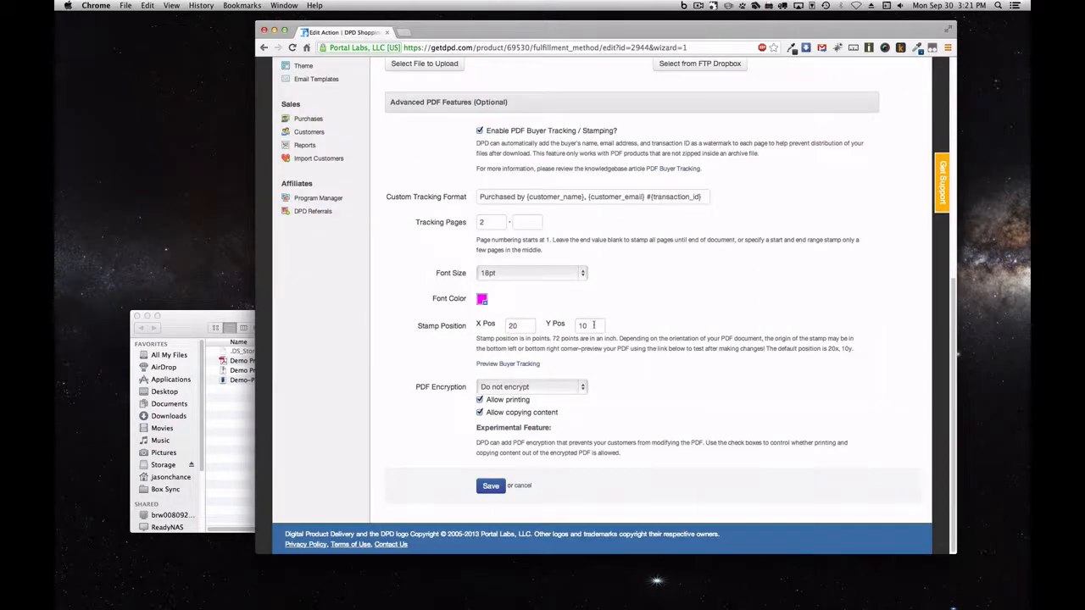
Change the stamp's Y position from 10 to 20 and generate a PDF preview
drag(590, 326, 520, 318)
text(20)
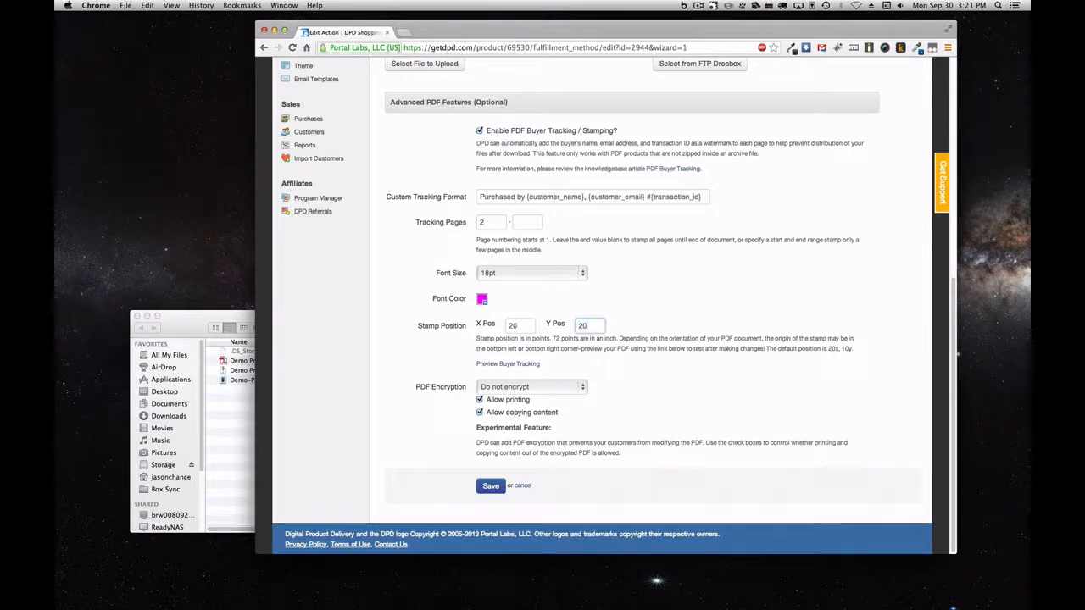
click(508, 365)
Inspect the magenta 'Purchased by' stamp in the PDF preview, then close the preview
scroll(517, 370, down, 10)
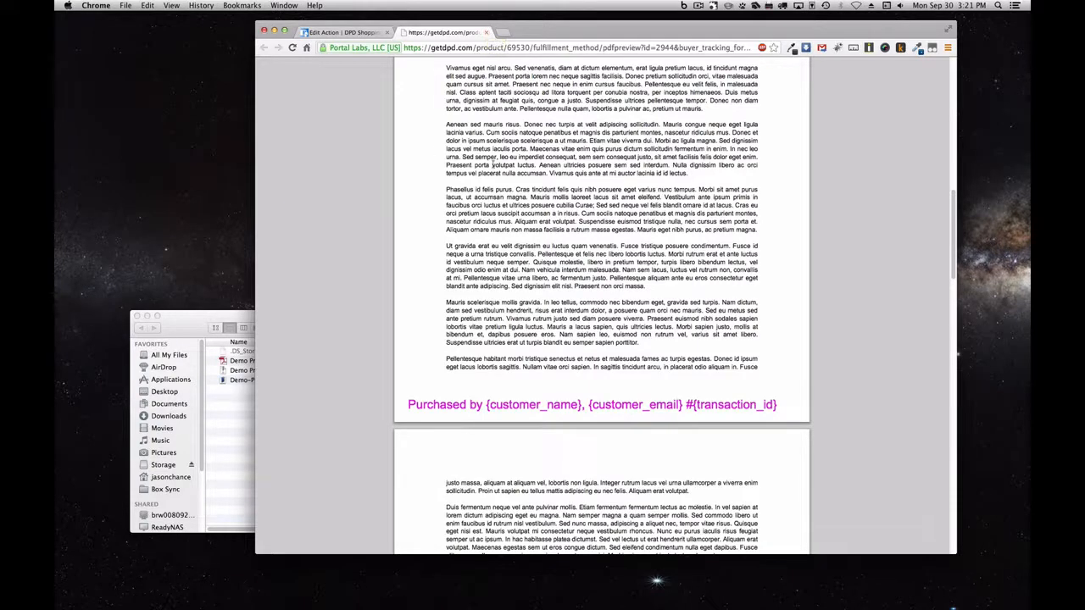
scroll(703, 205, up, 3)
scroll(704, 206, up, 3)
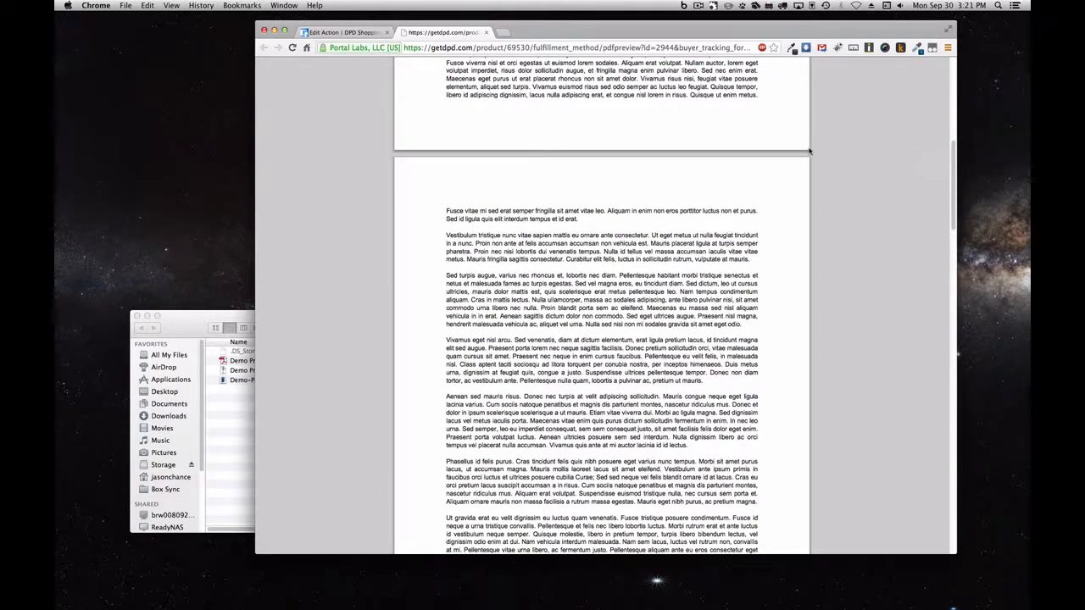
scroll(751, 213, down, 5)
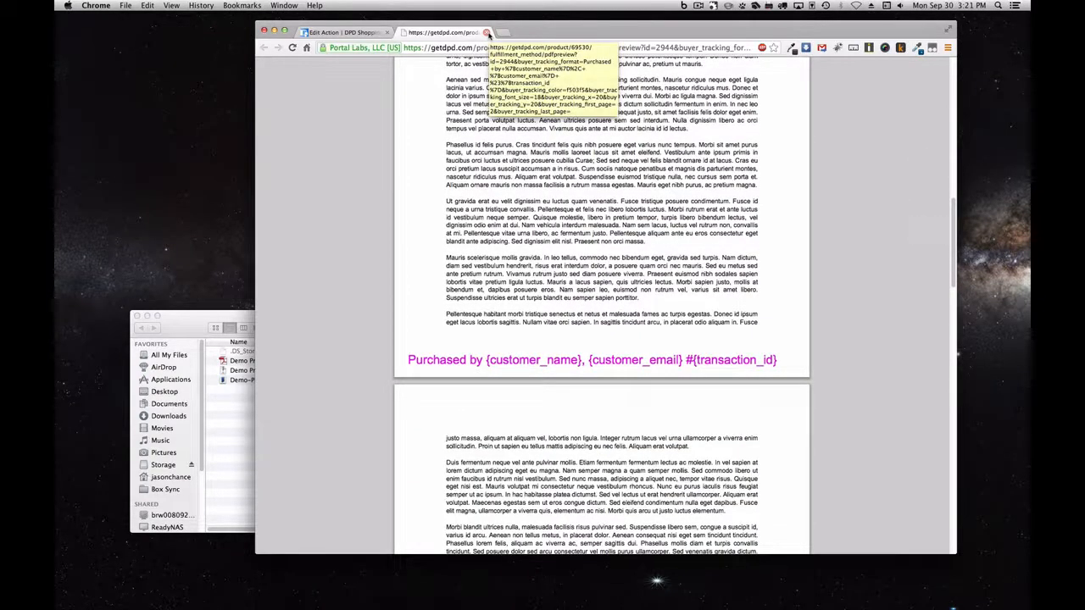
click(487, 32)
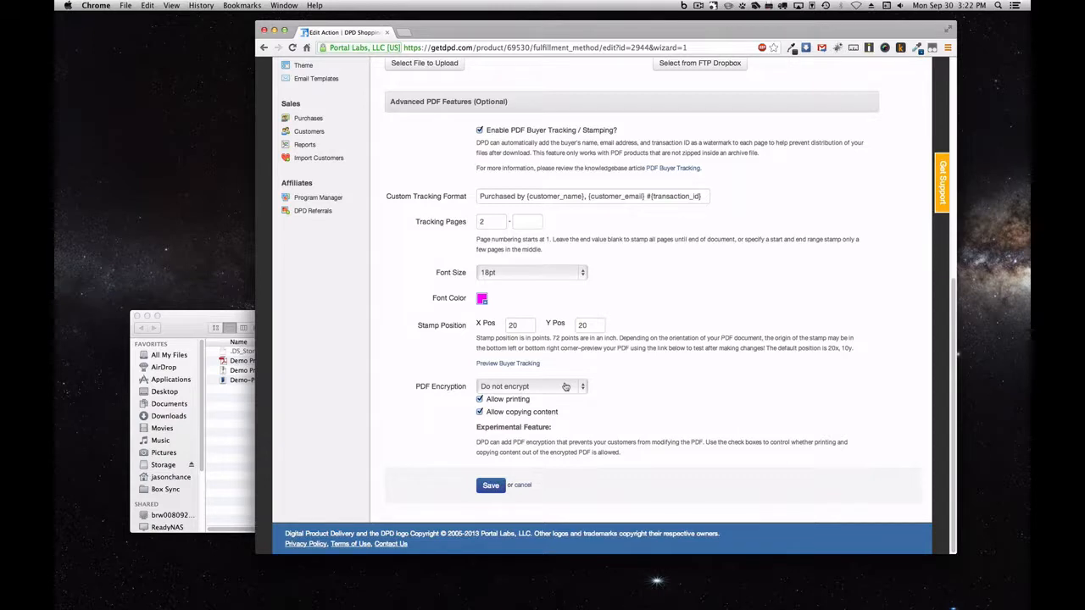
Toggle Allow printing and Allow copying content off and back on, leaving both allowed
click(522, 402)
click(526, 413)
click(525, 400)
click(525, 412)
Save the buyer-tracking settings and start a new Deliver File action
click(500, 485)
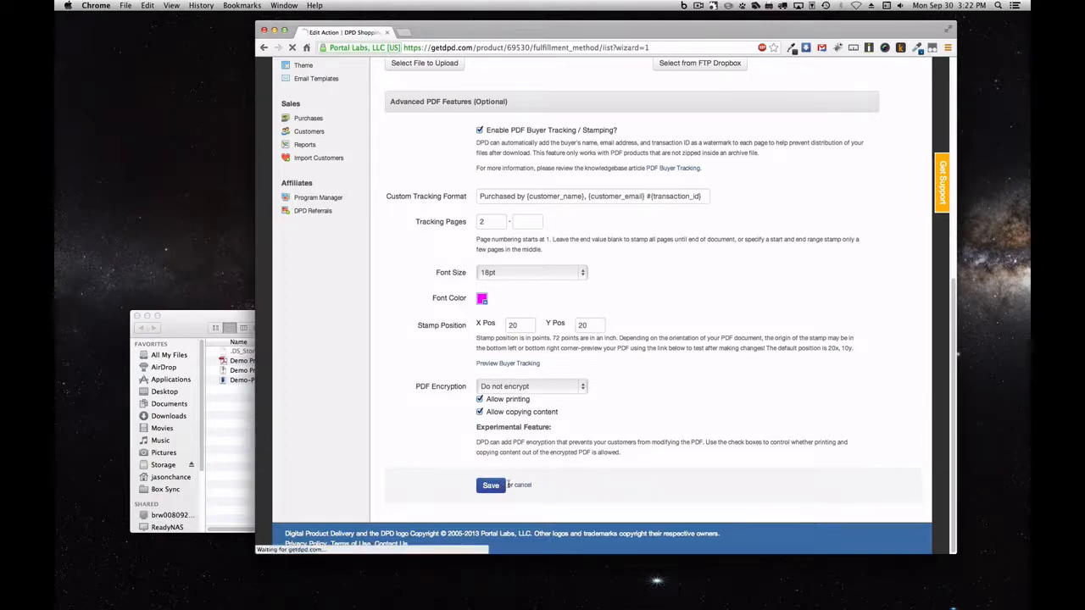
scroll(706, 312, down, 2)
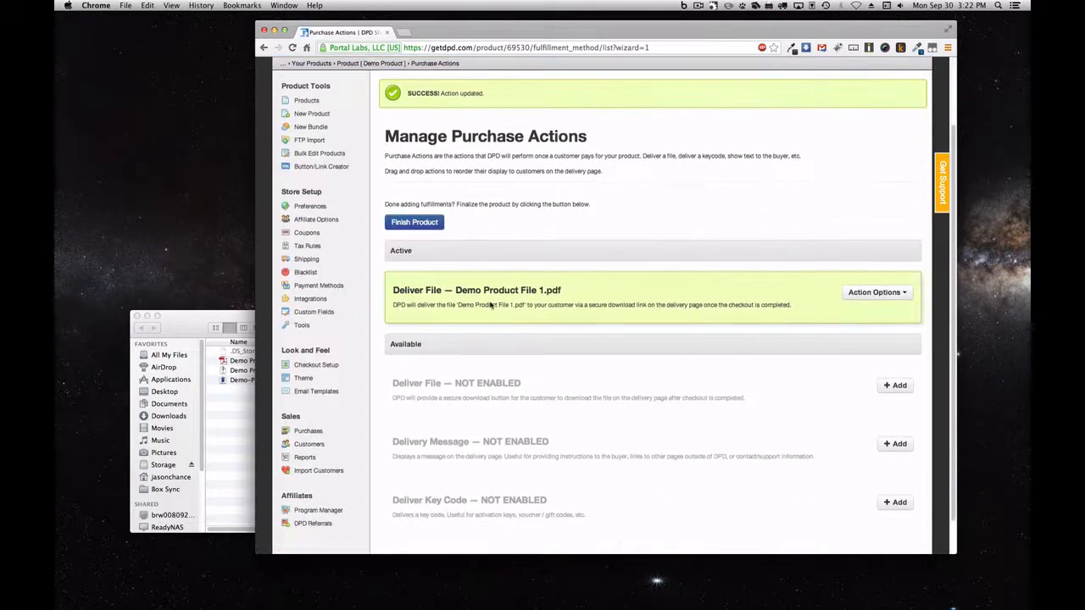
click(898, 386)
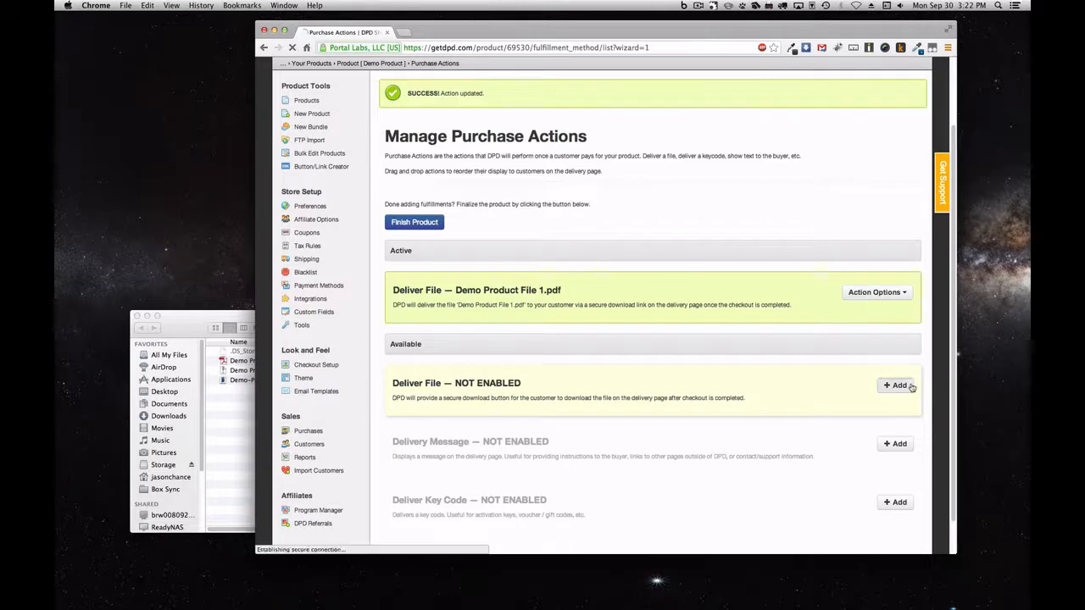
scroll(585, 333, down, 3)
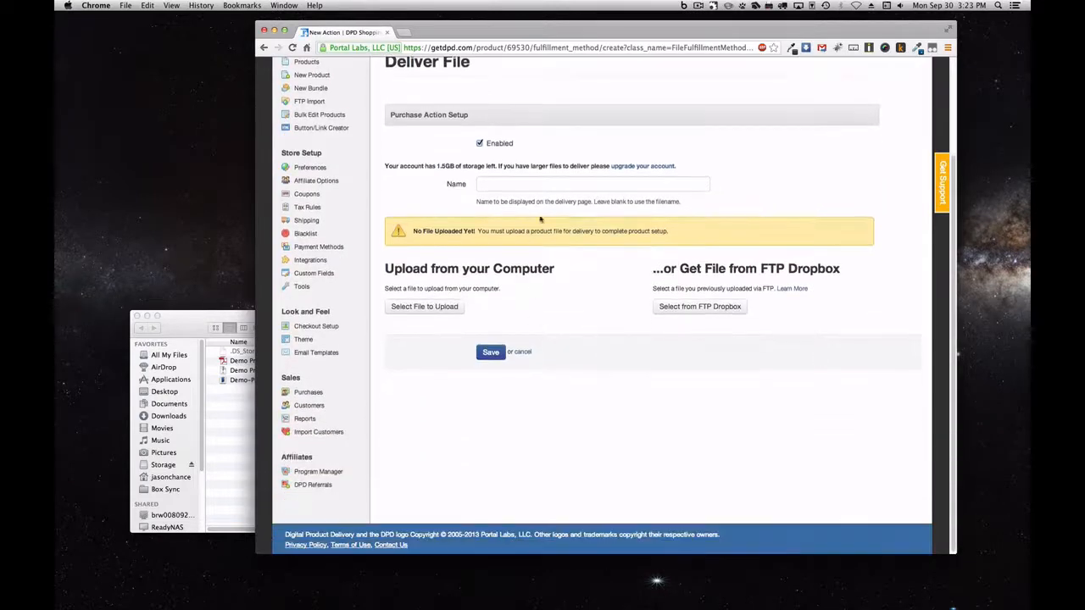
Name the new file delivery 'Friendly File Name', correcting a typo
click(545, 188)
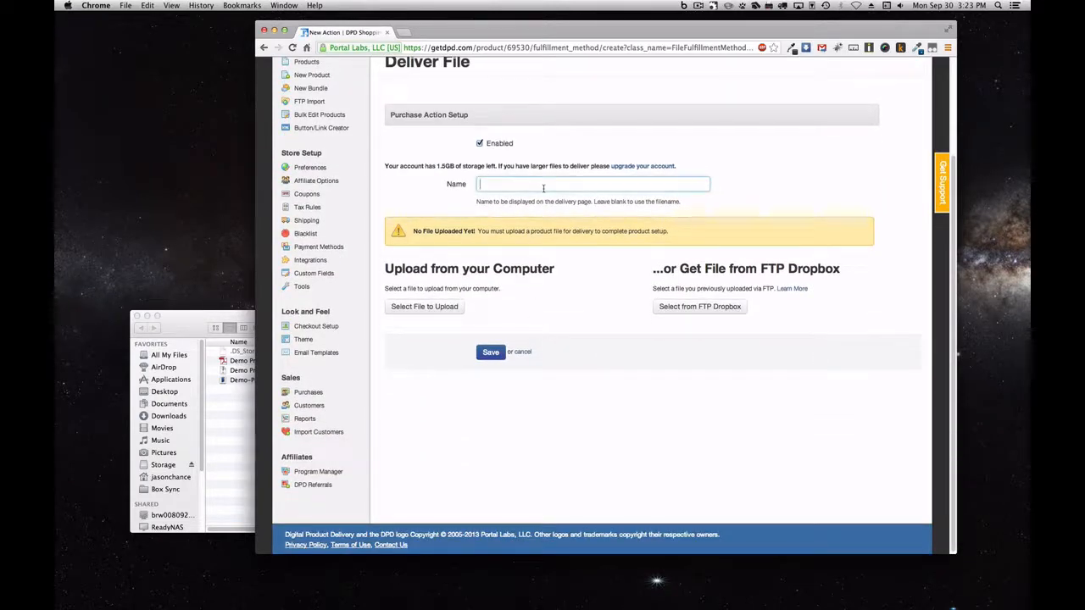
text(Feiendly File Name)
key(BackSpace)
key(BackSpace)
key(BackSpace)
text(ame)
Choose Demo Product File 2.zip from the computer and upload it
click(411, 306)
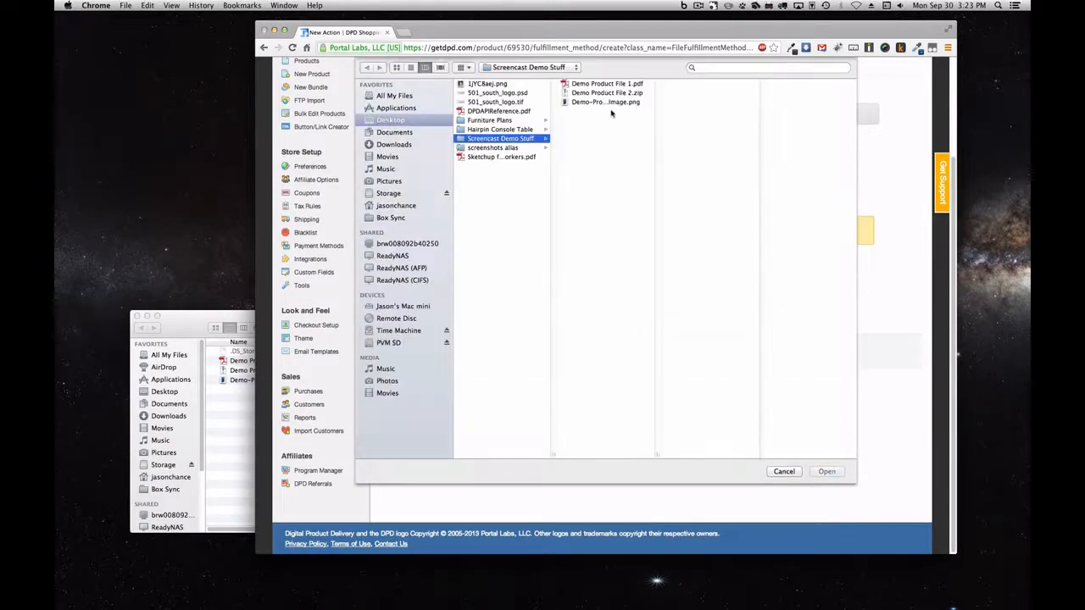
click(608, 92)
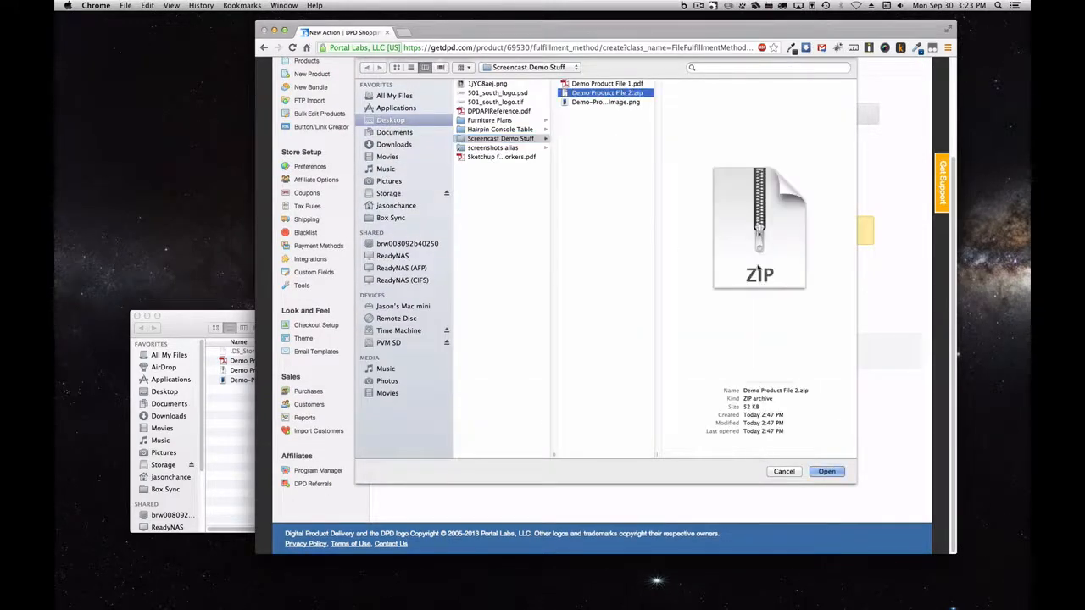
click(837, 471)
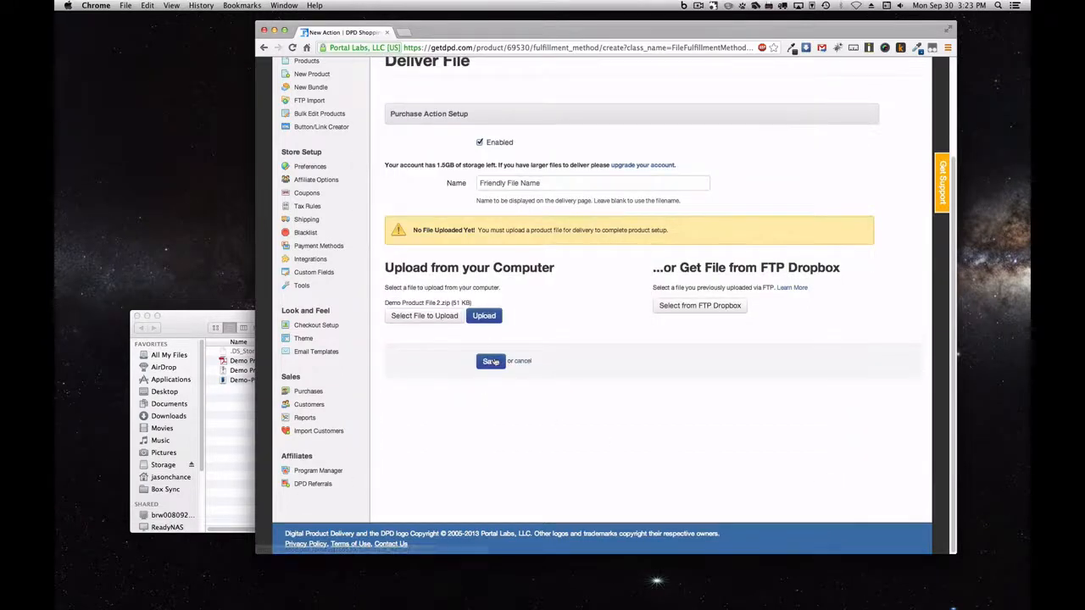
click(485, 314)
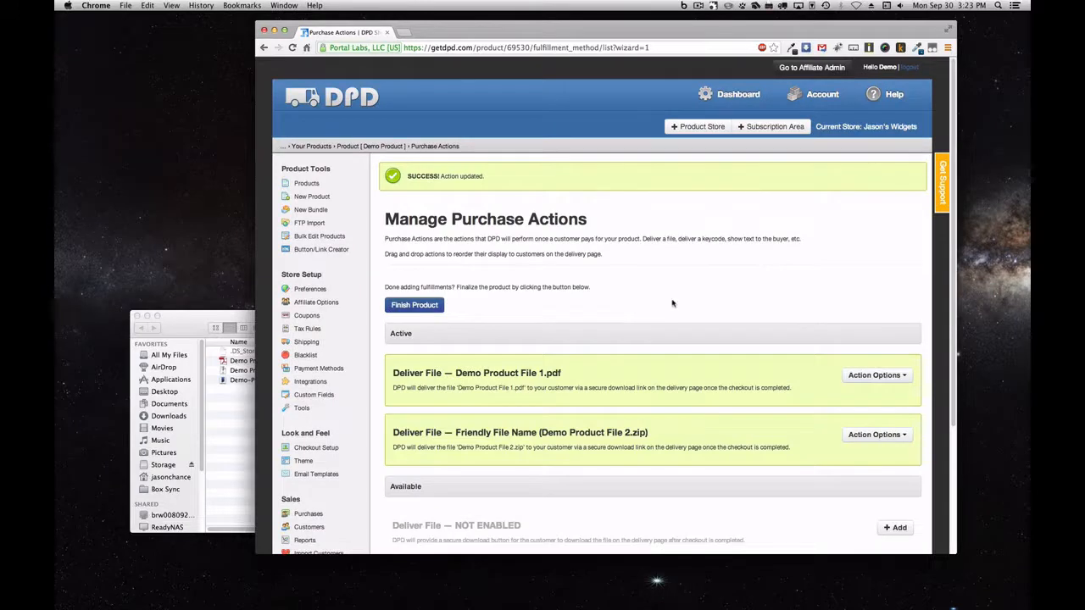
scroll(672, 304, down, 3)
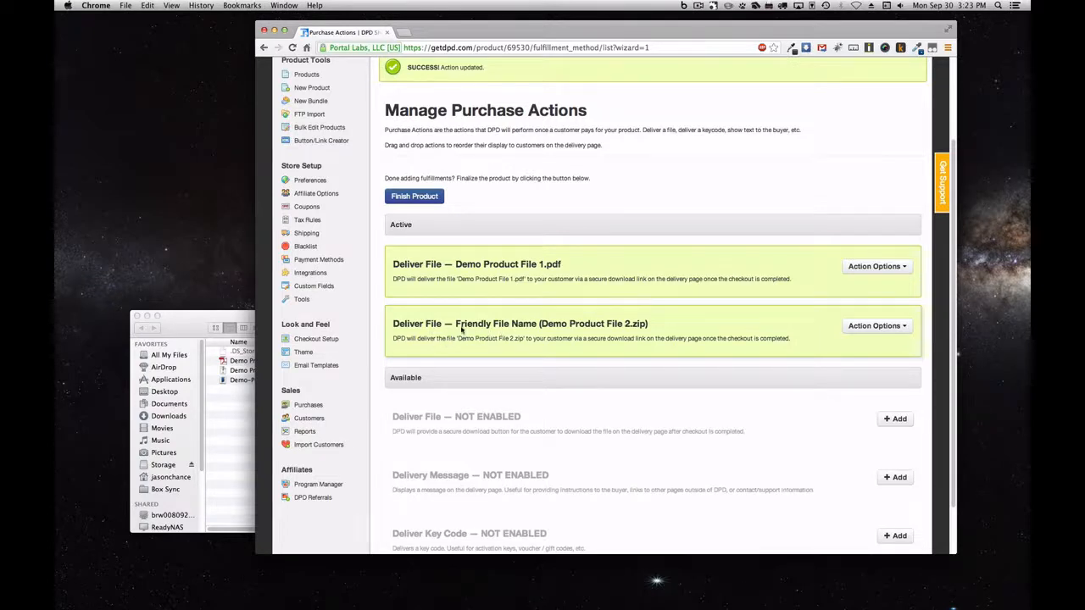
scroll(584, 335, down, 2)
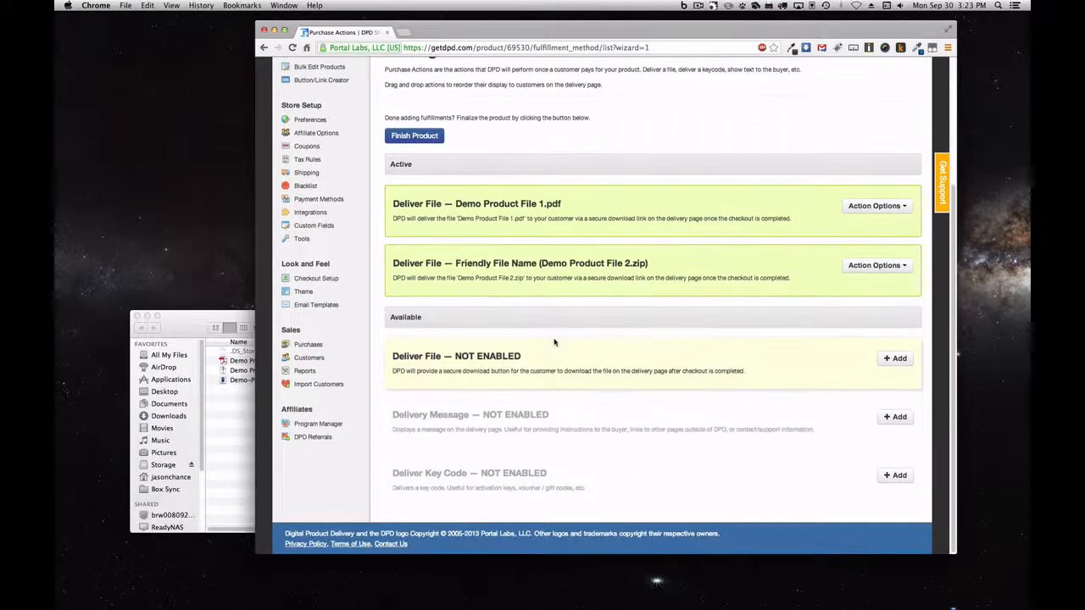
Add a non-expiring Delivery Message reading 'Thanks for ordering. For support, contact us at' plus the support web address
click(895, 418)
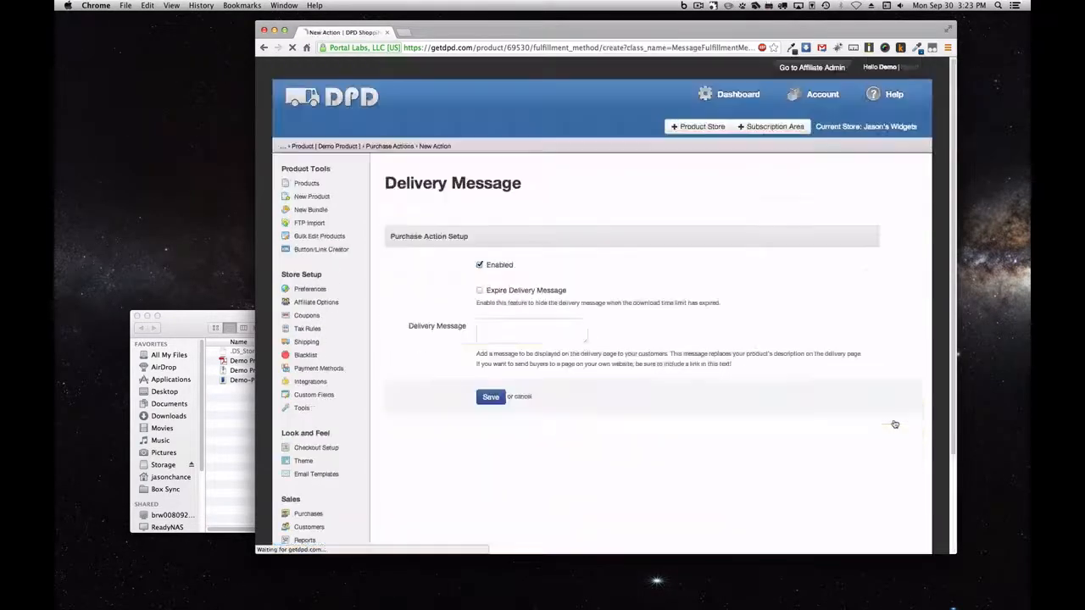
click(582, 376)
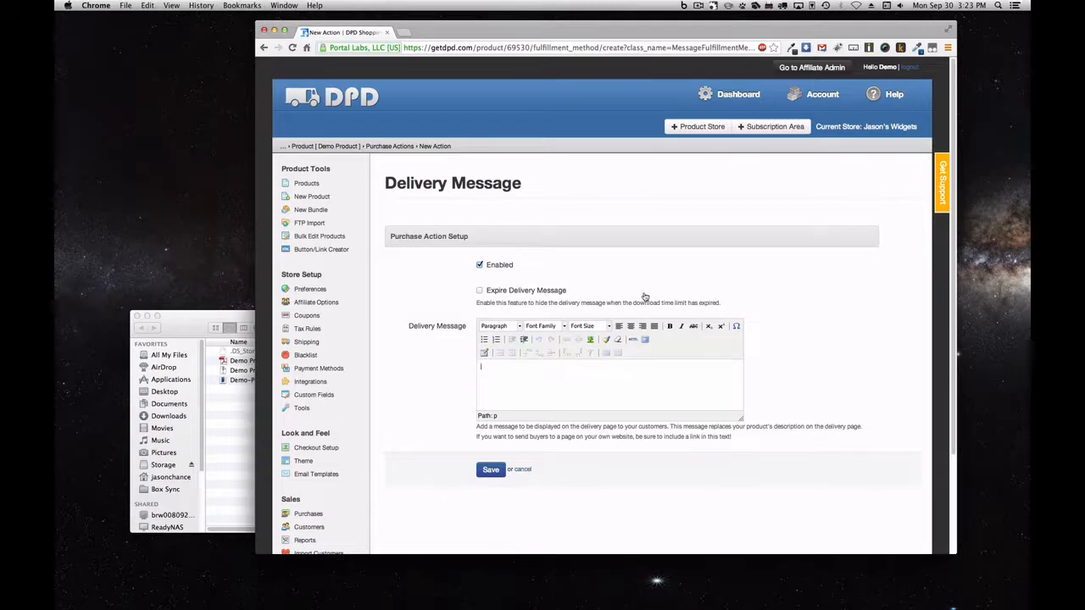
click(558, 293)
click(558, 292)
text(Thanks for ordering.  For support, contact us at)
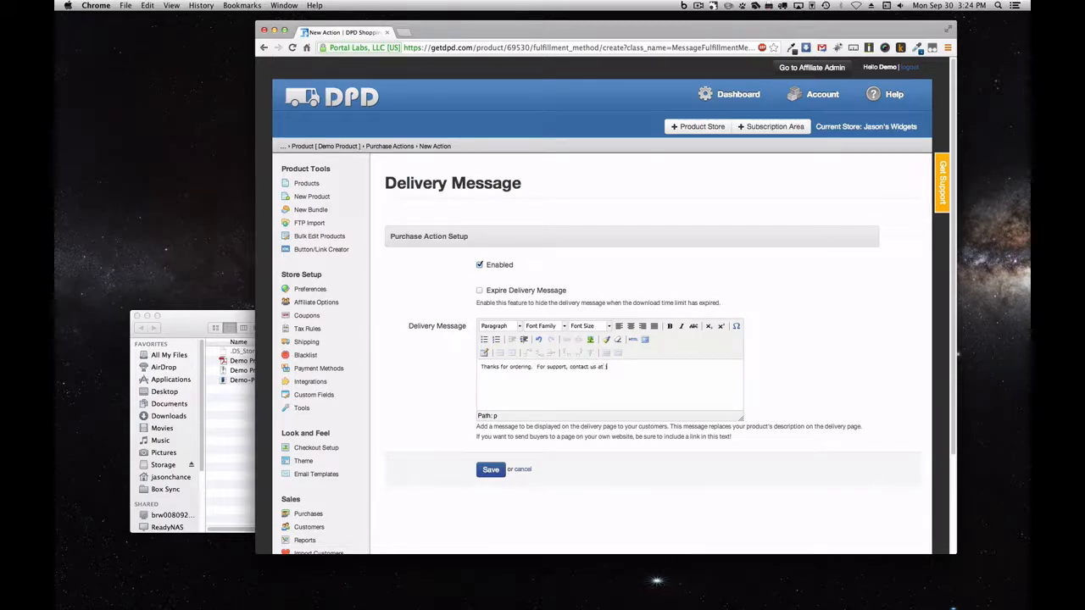
text( jasons-widgets.com)
Make the sentence 'Thanks for ordering.' bold
drag(534, 367, 480, 367)
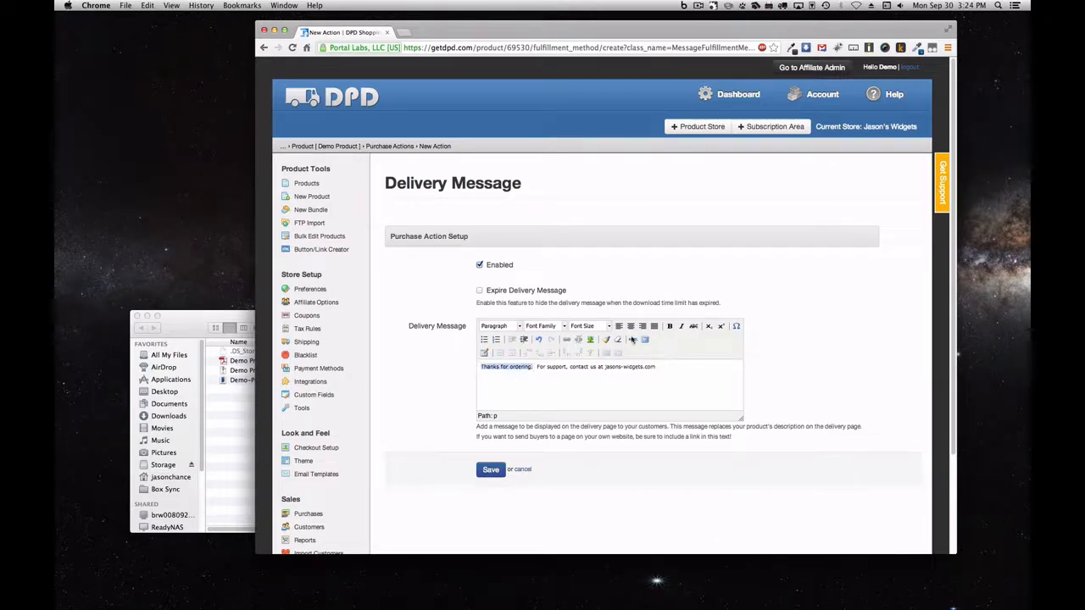
click(670, 326)
click(611, 368)
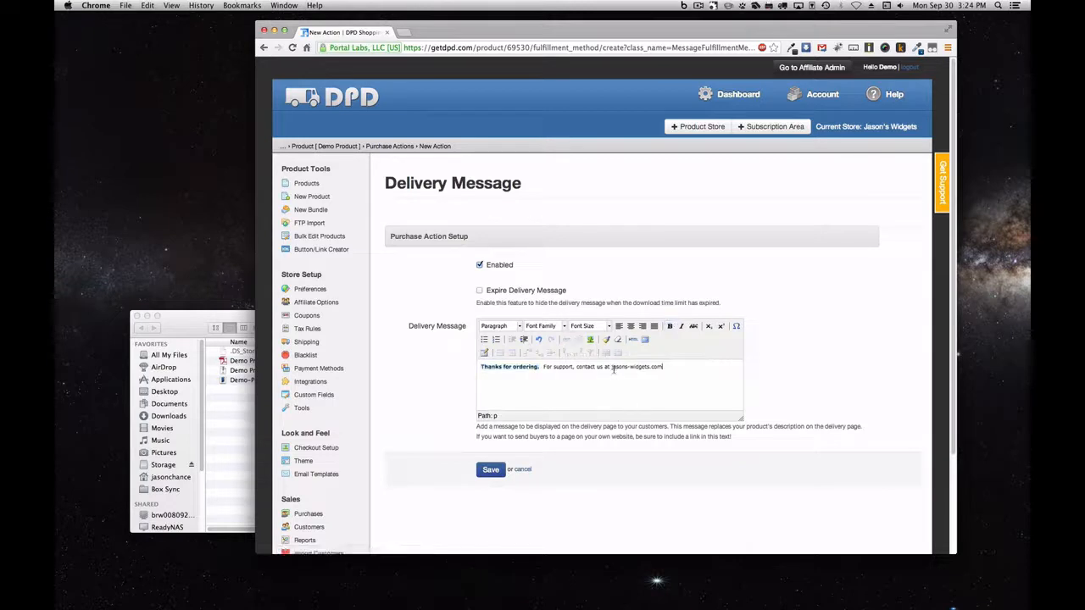
drag(611, 367, 662, 367)
key(super+c)
click(566, 339)
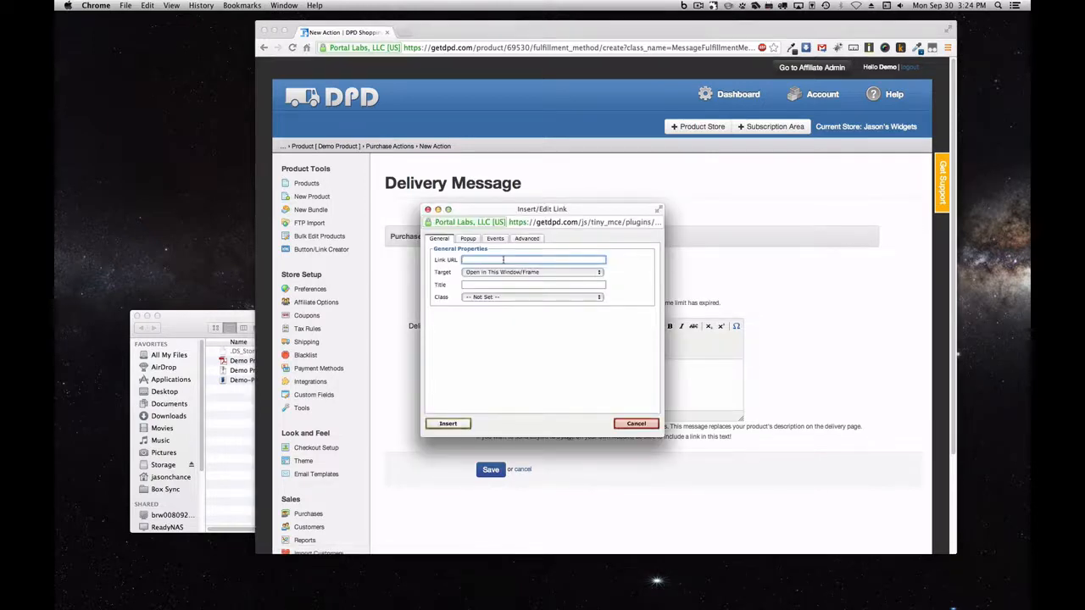
text(http://)
key(super+v)
click(448, 423)
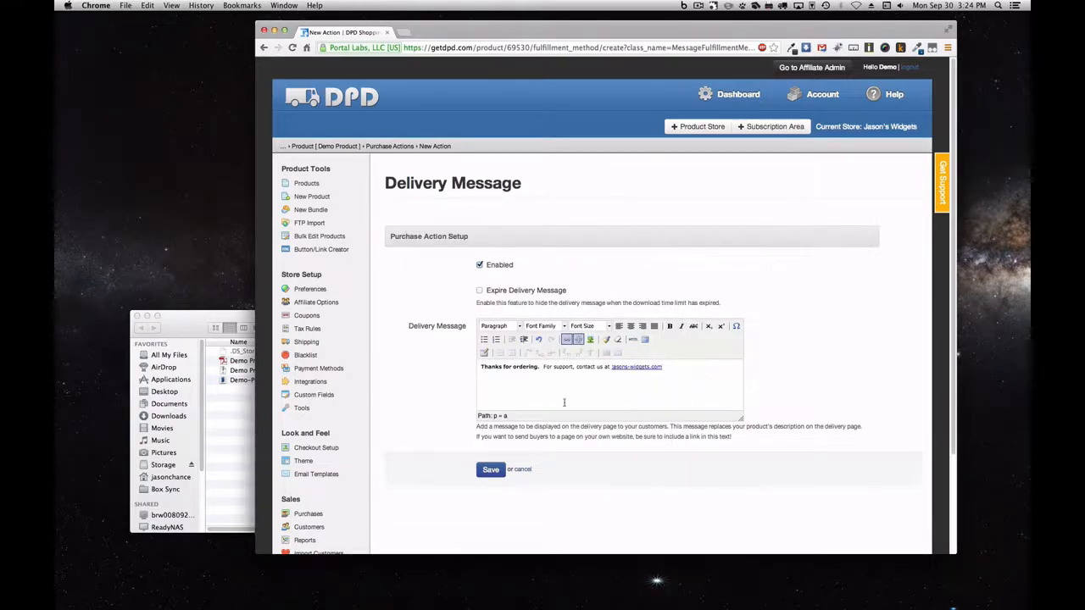
click(498, 472)
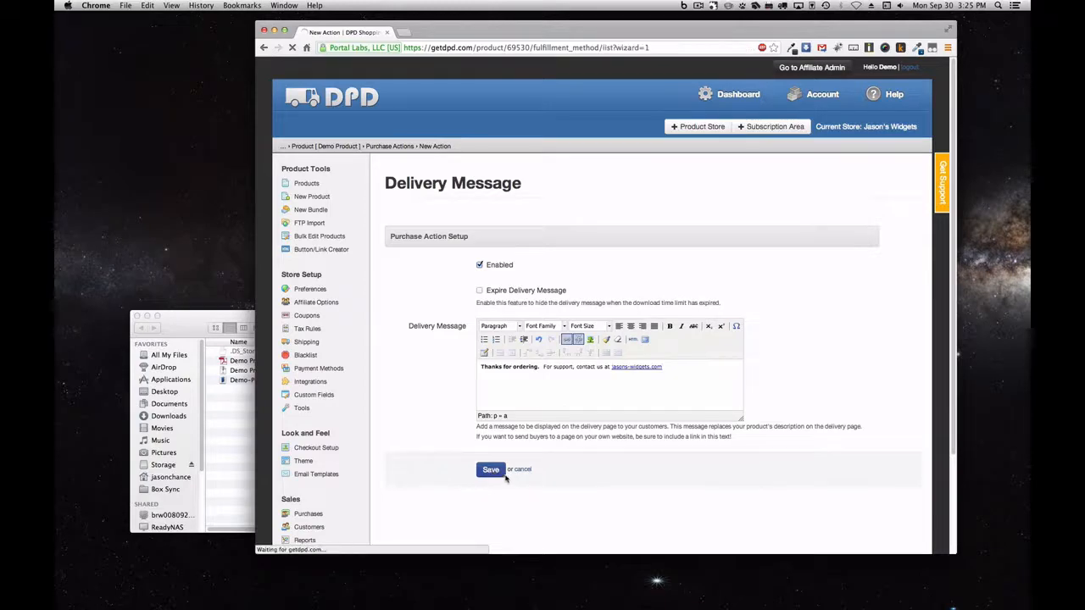
scroll(749, 296, down, 1)
scroll(750, 296, down, 2)
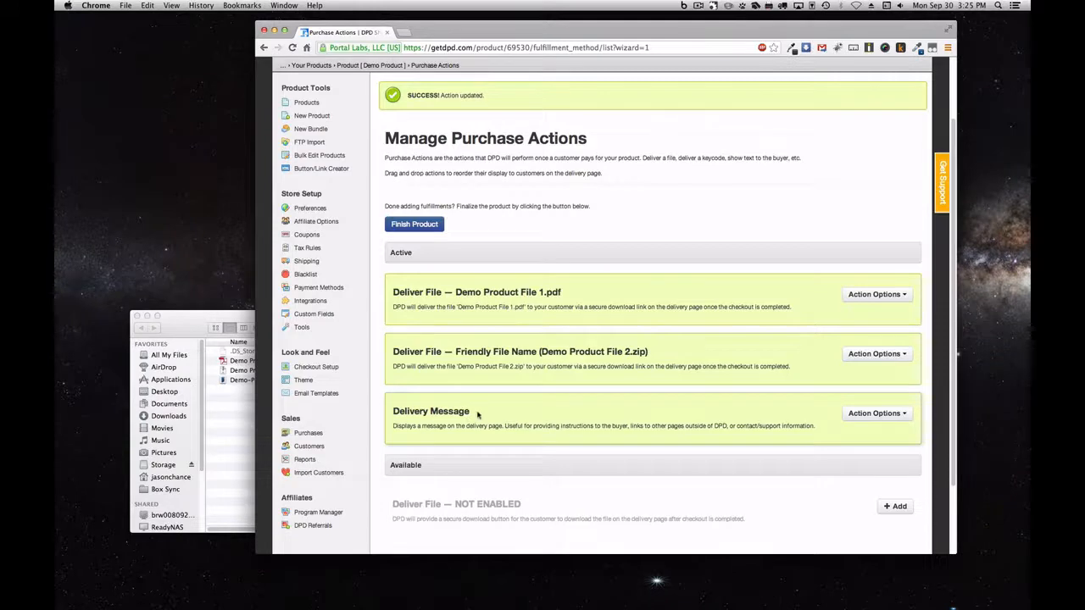
Move the Delivery Message above both file deliveries and click Finish Product
drag(477, 414, 489, 298)
mouse_move(502, 363)
mouse_down()
mouse_move(502, 405)
mouse_move(511, 348)
mouse_move(513, 433)
mouse_move(513, 356)
mouse_up()
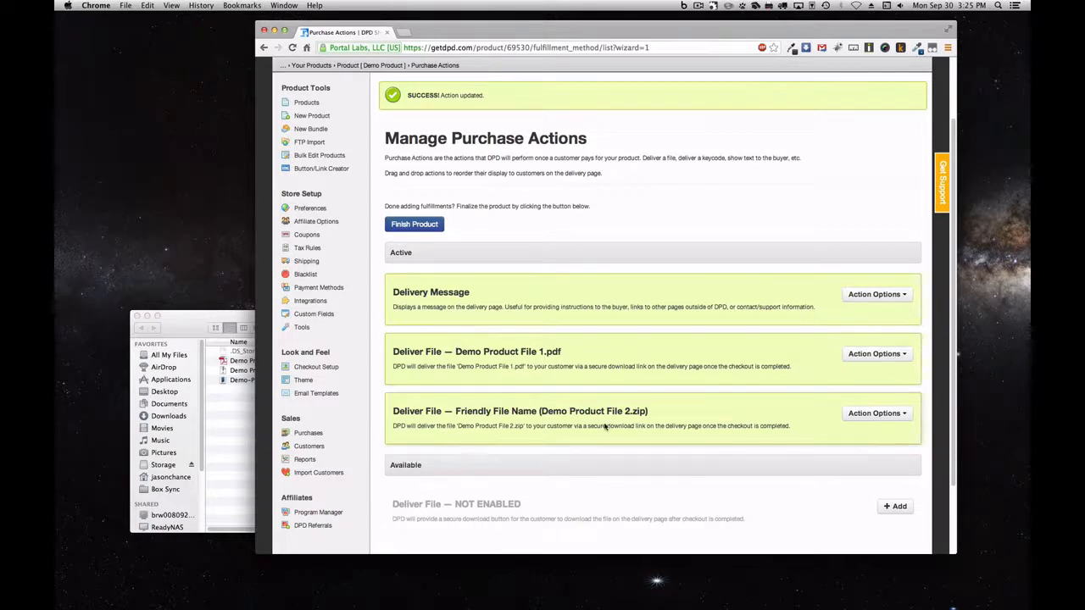
click(428, 224)
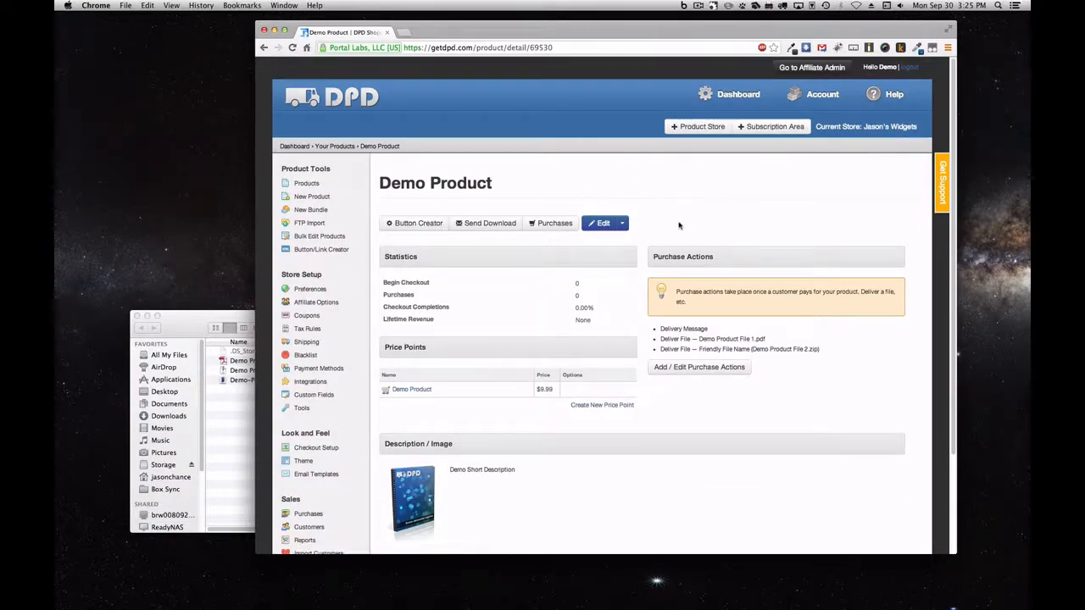
Open the cart button generator and try Code Types HTML with lightbox, text URLs and BBCode
click(413, 223)
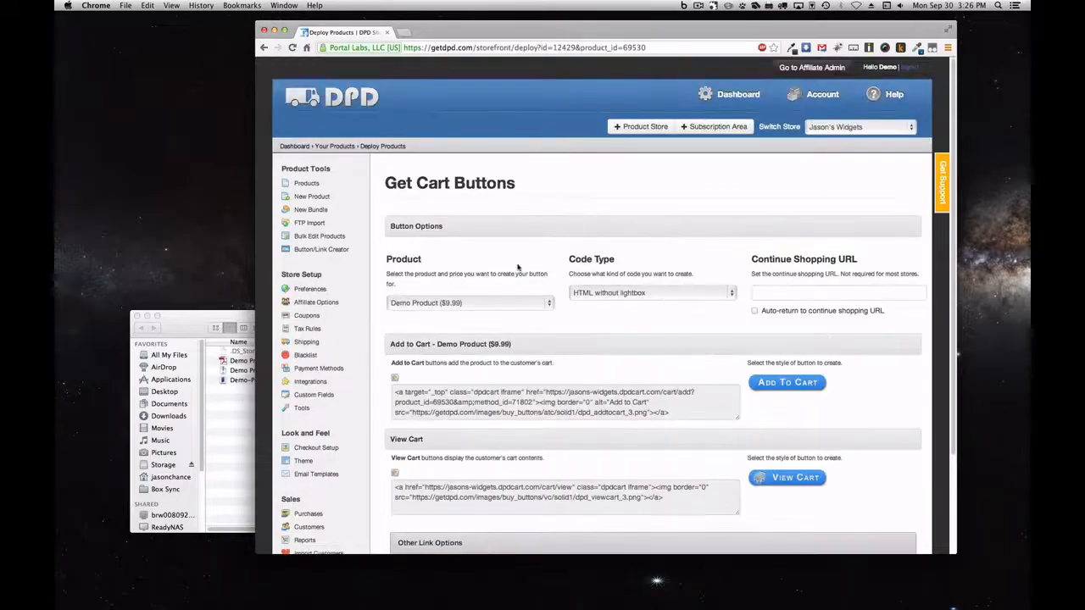
scroll(534, 264, down, 2)
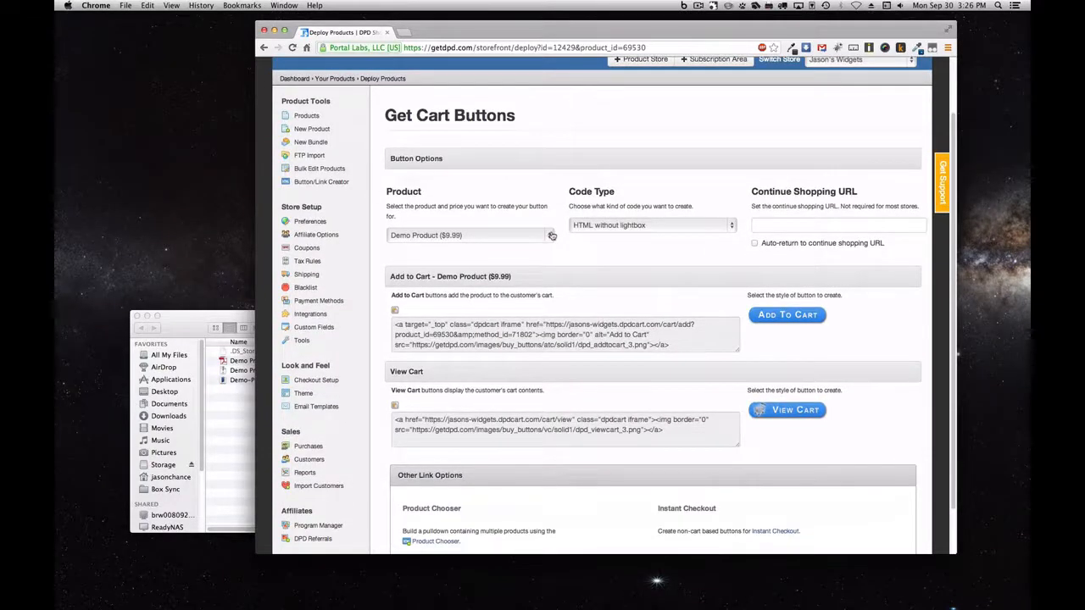
click(731, 228)
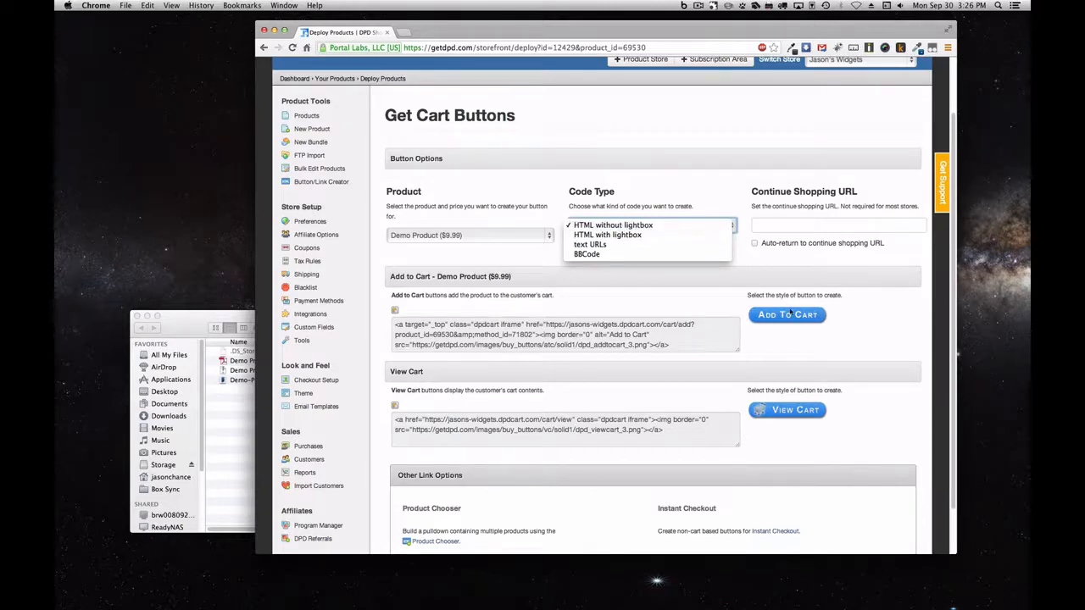
click(638, 238)
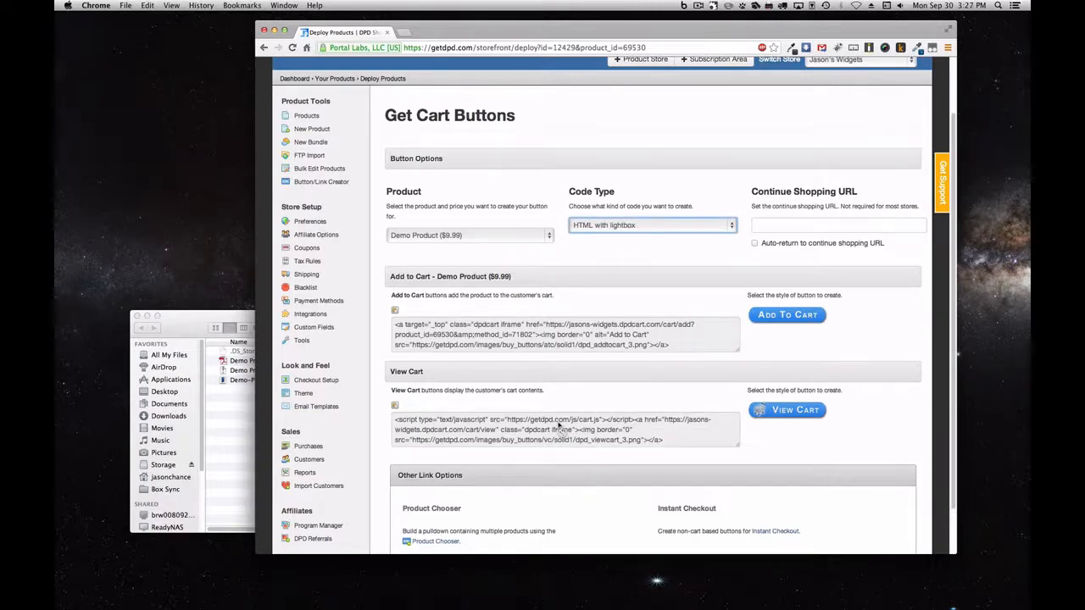
click(638, 224)
click(639, 235)
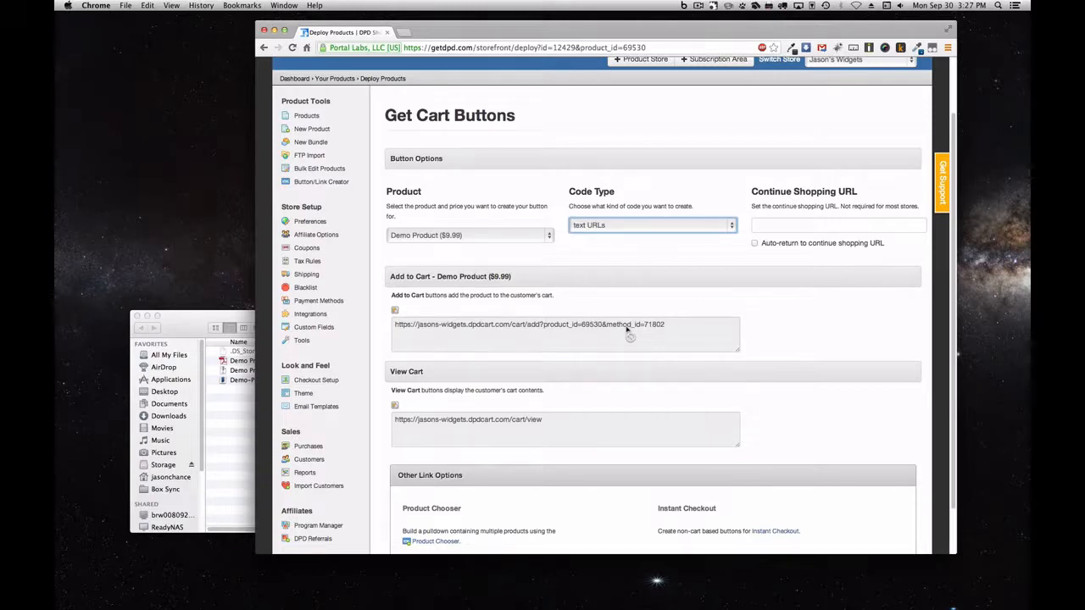
click(667, 227)
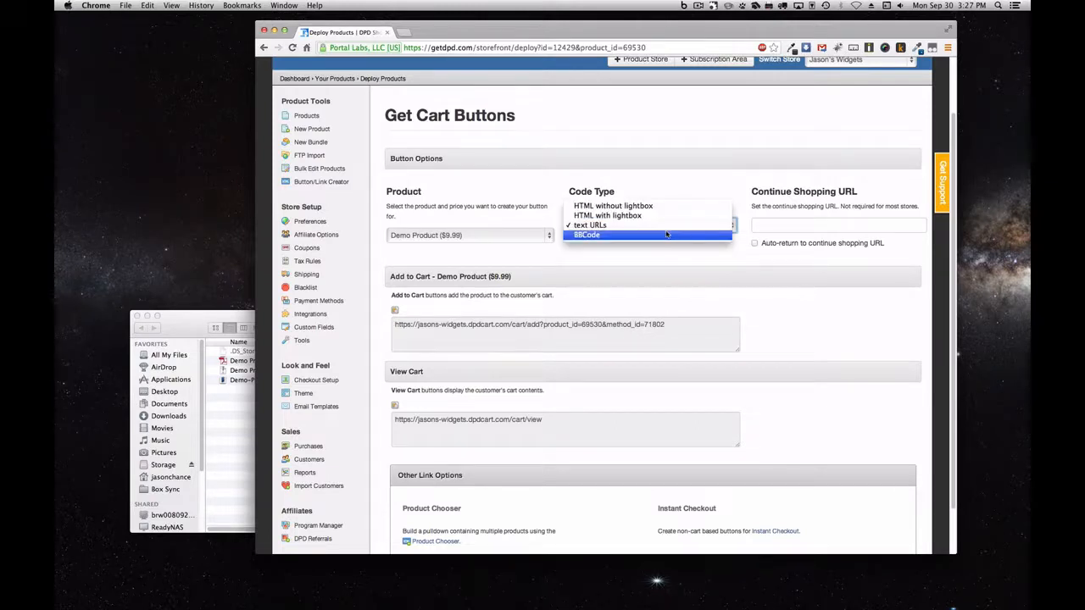
click(678, 236)
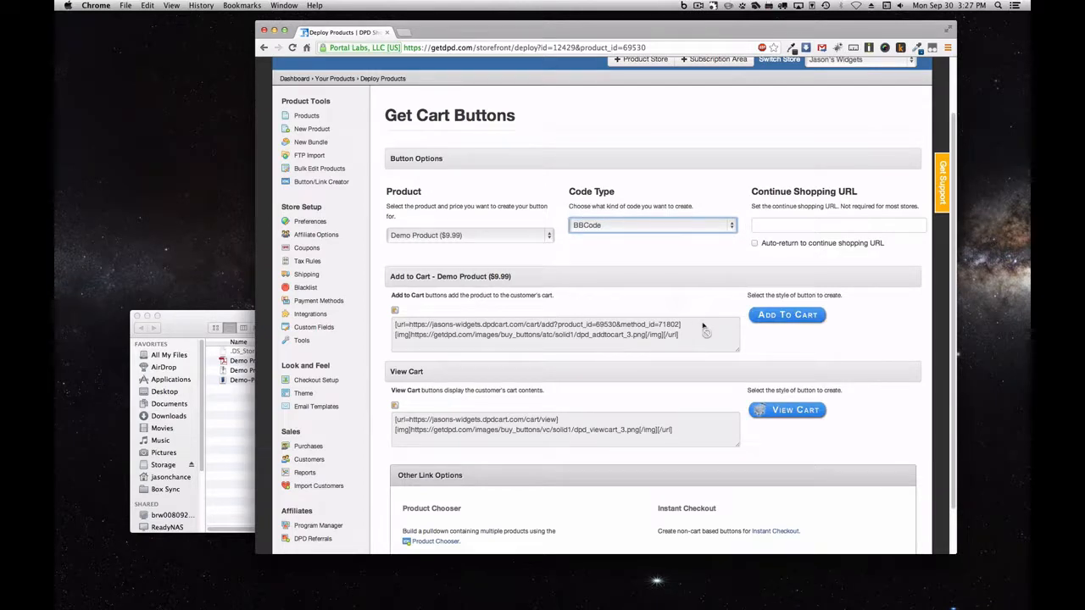
click(707, 227)
click(703, 206)
Preview the available Add To Cart button styles
click(810, 319)
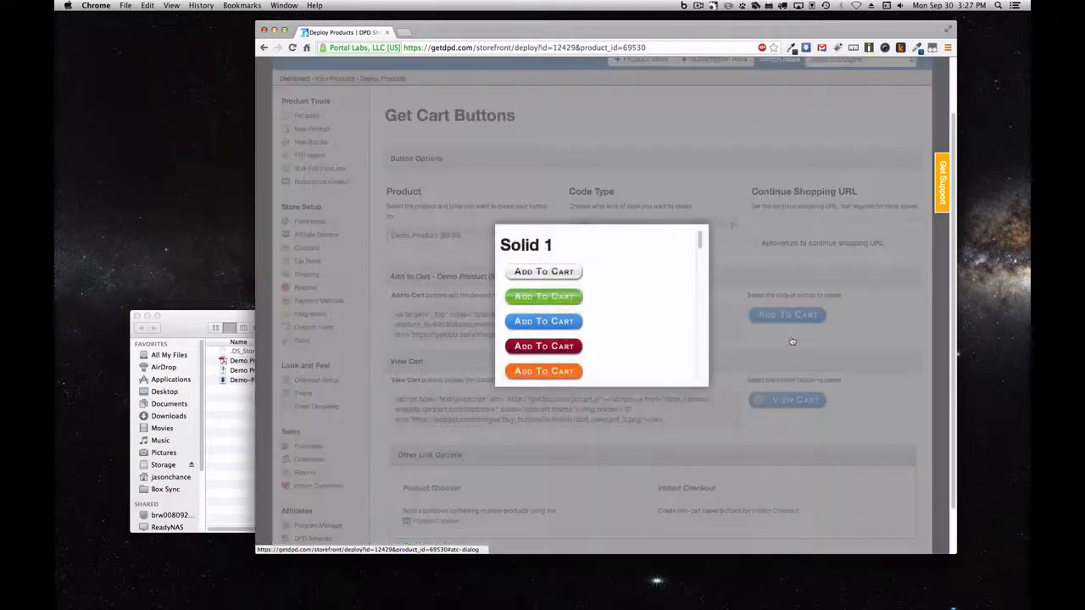
scroll(623, 307, down, 5)
scroll(623, 307, down, 10)
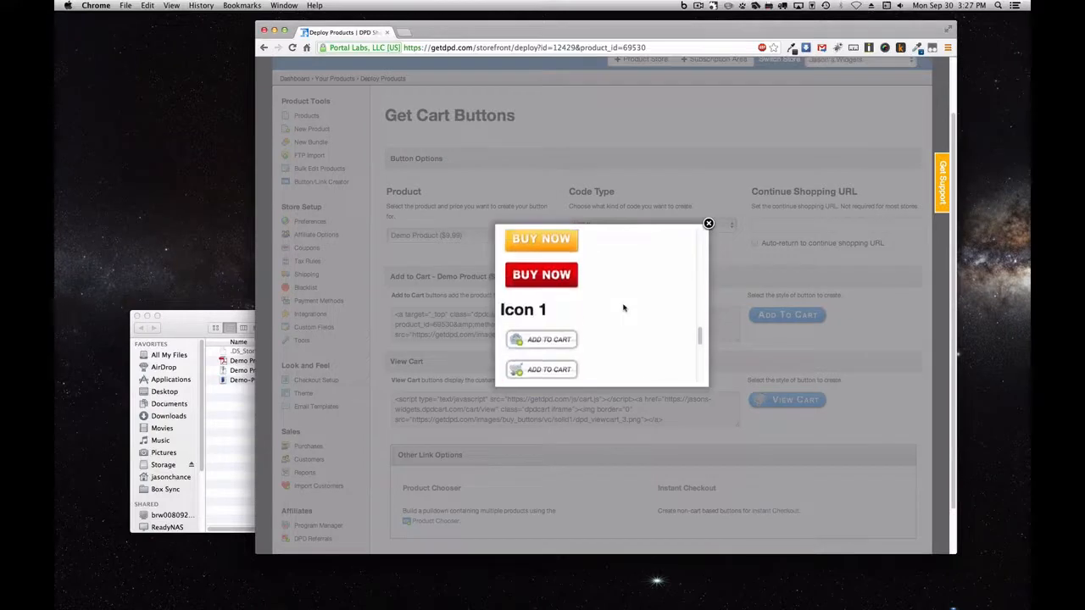
click(709, 224)
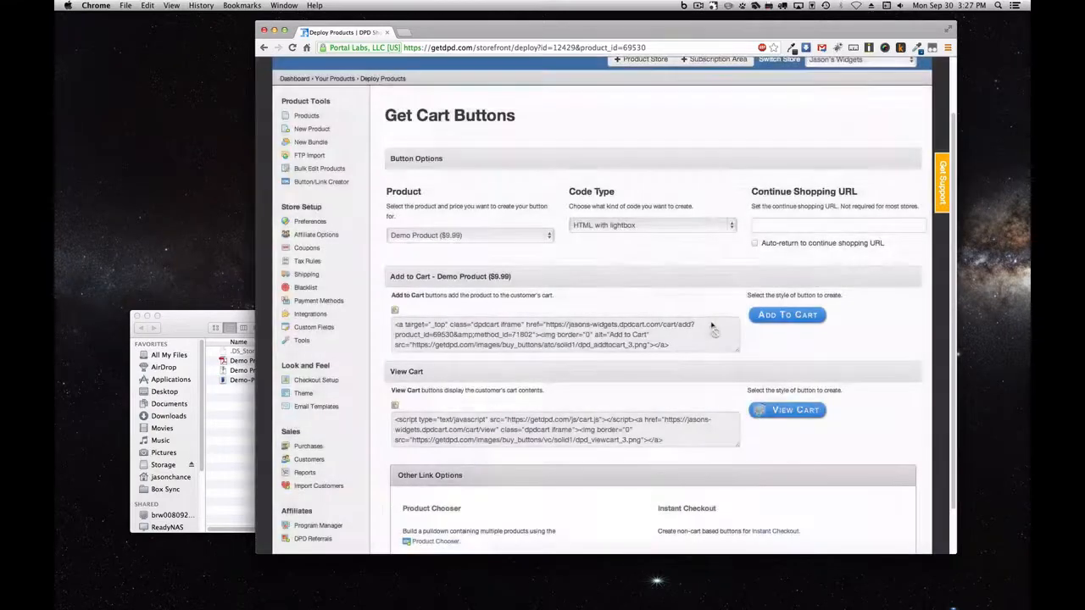
Set Code Type to text URLs and select the entire Add to Cart link
click(648, 227)
click(641, 235)
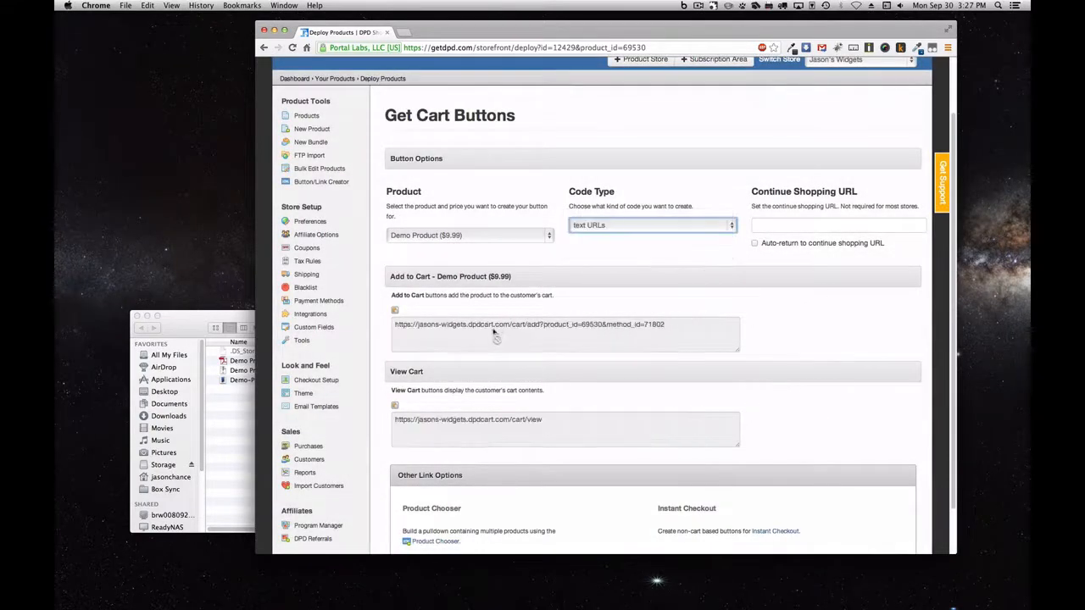
click(514, 330)
triple_click(514, 331)
key(super+c)
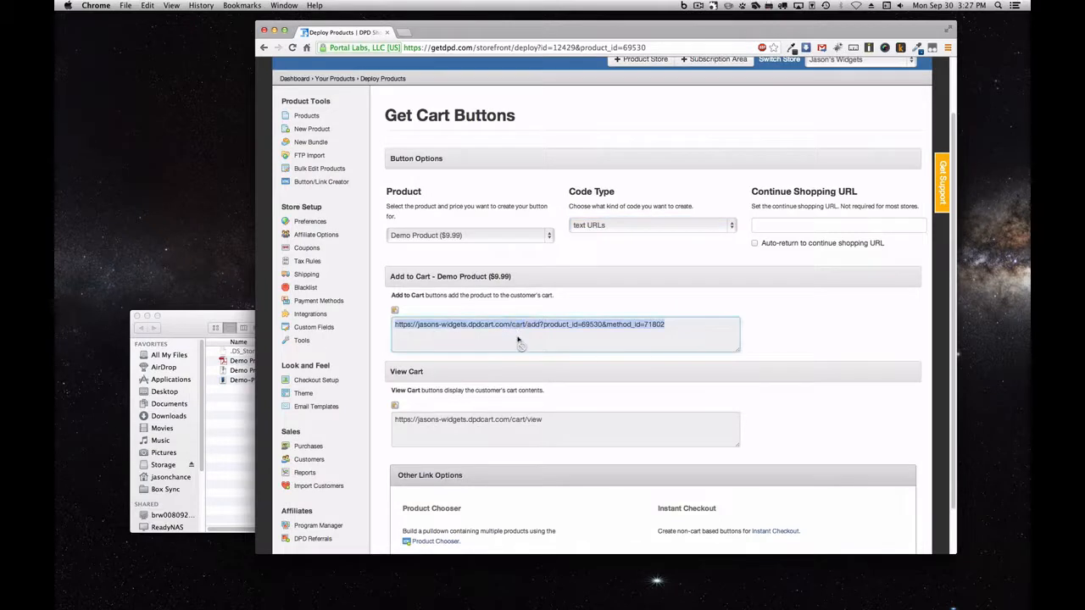
Load the copied Add to Cart link in a new browser tab to reach checkout
key(super+t)
key(super+v)
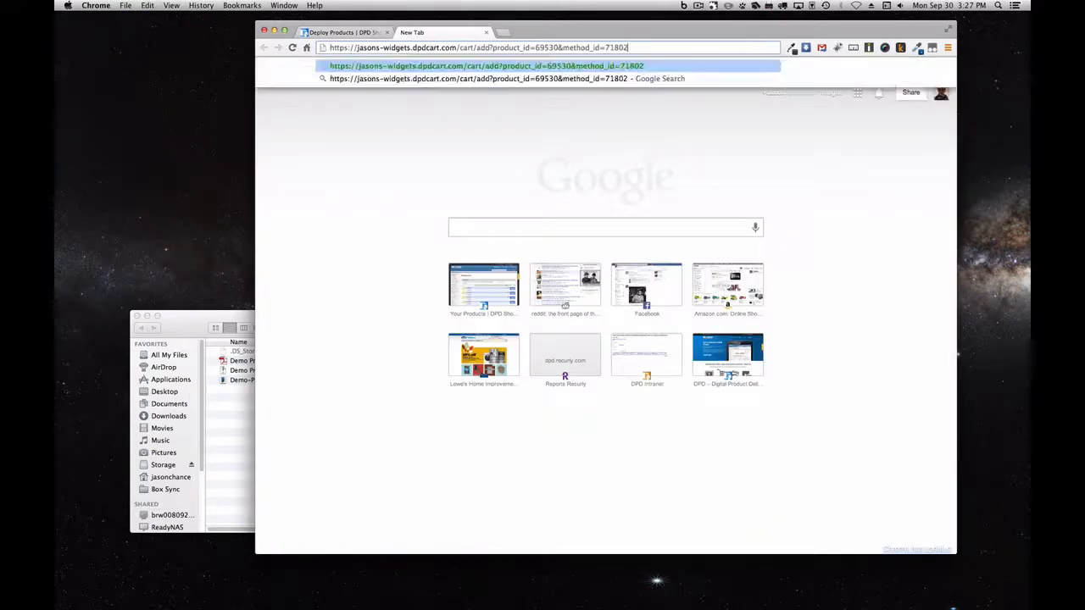
key(Return)
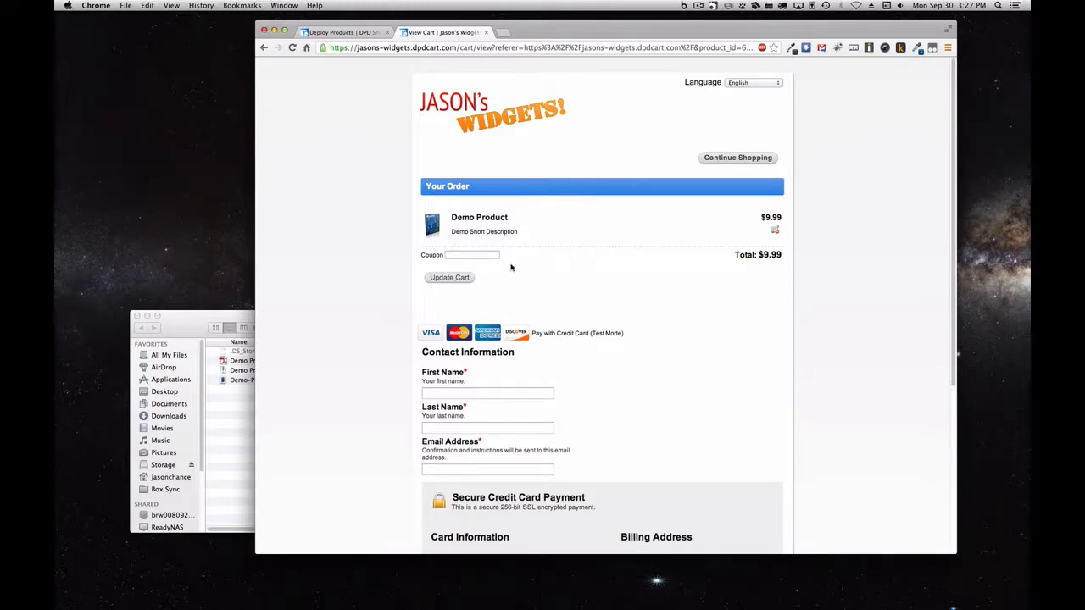
scroll(508, 275, down, 3)
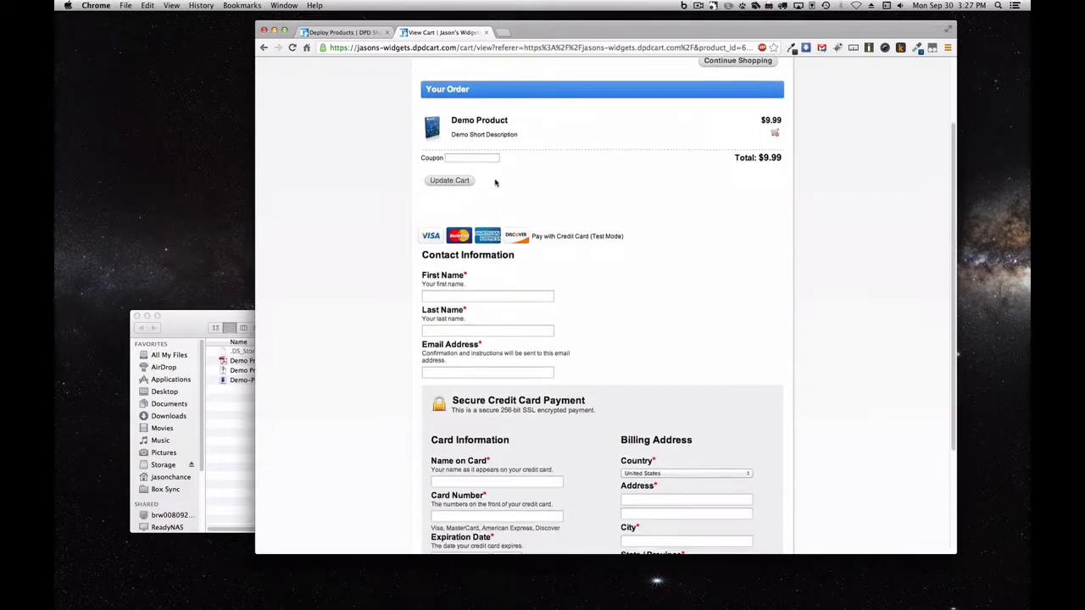
scroll(571, 260, down, 1)
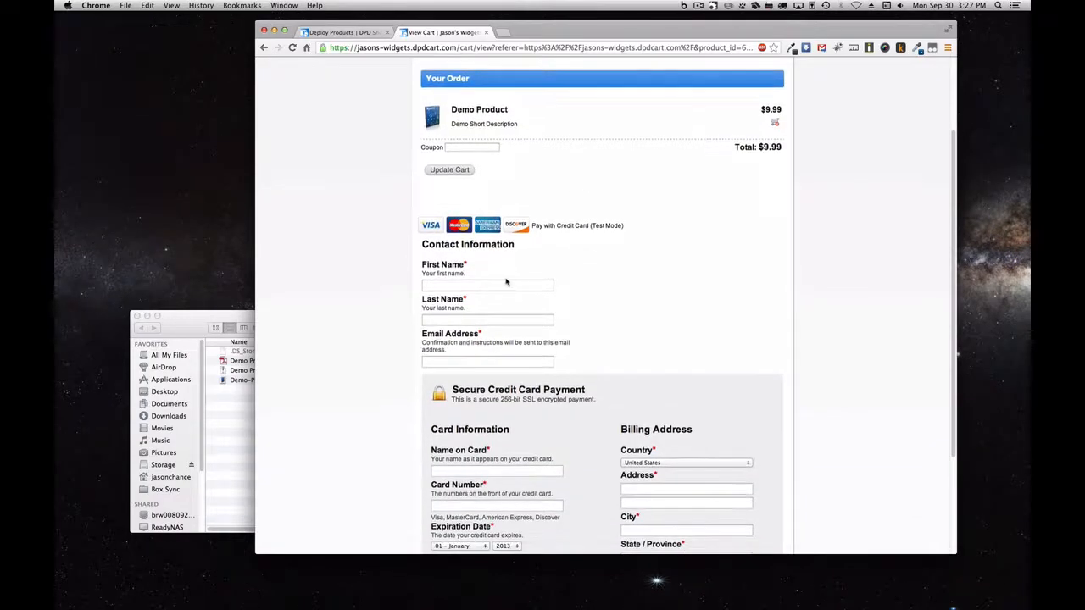
Enter the buyer's first and last name, e-mail address and name on card
click(549, 284)
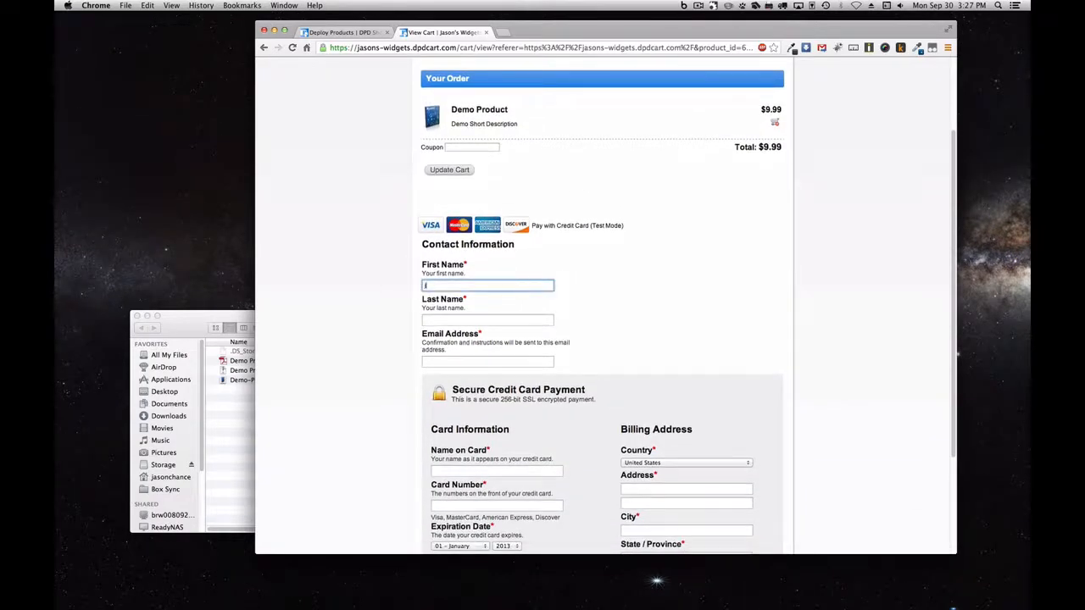
key(Tab)
text(Chance)
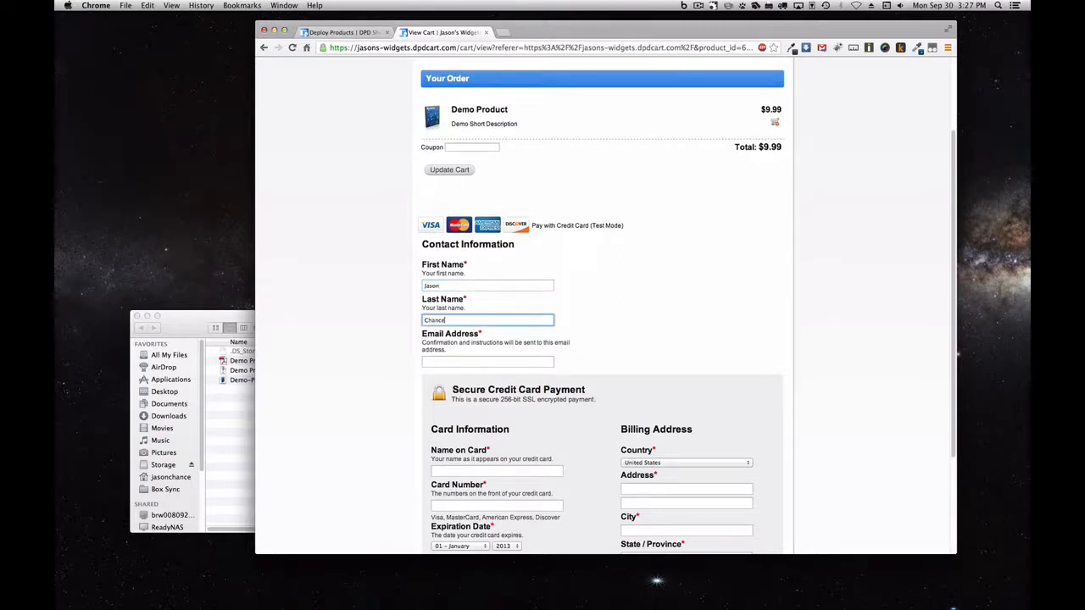
key(Tab)
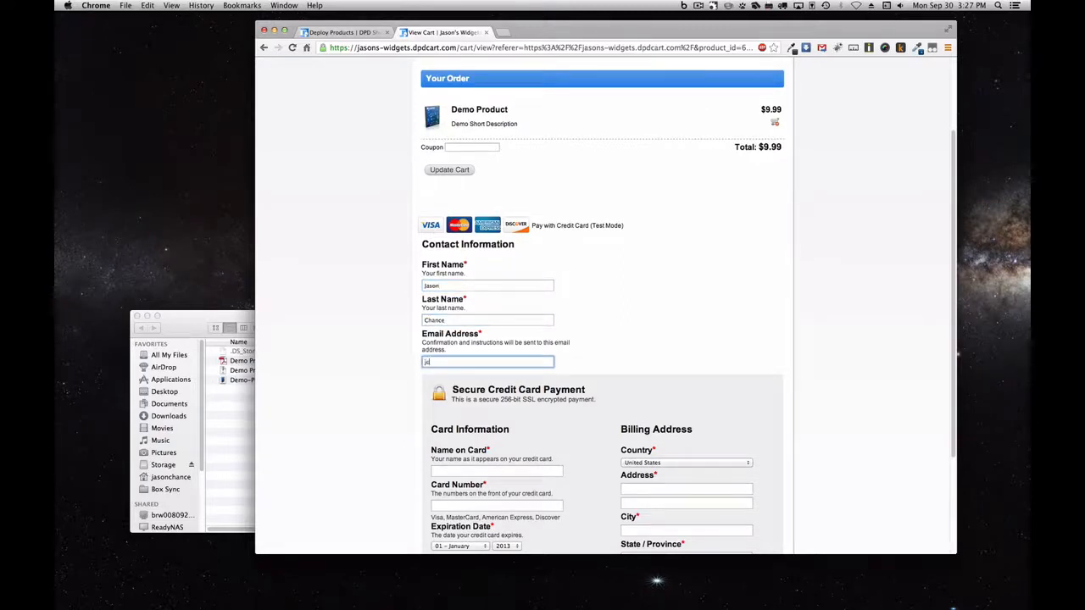
key(Tab)
key(Tab)
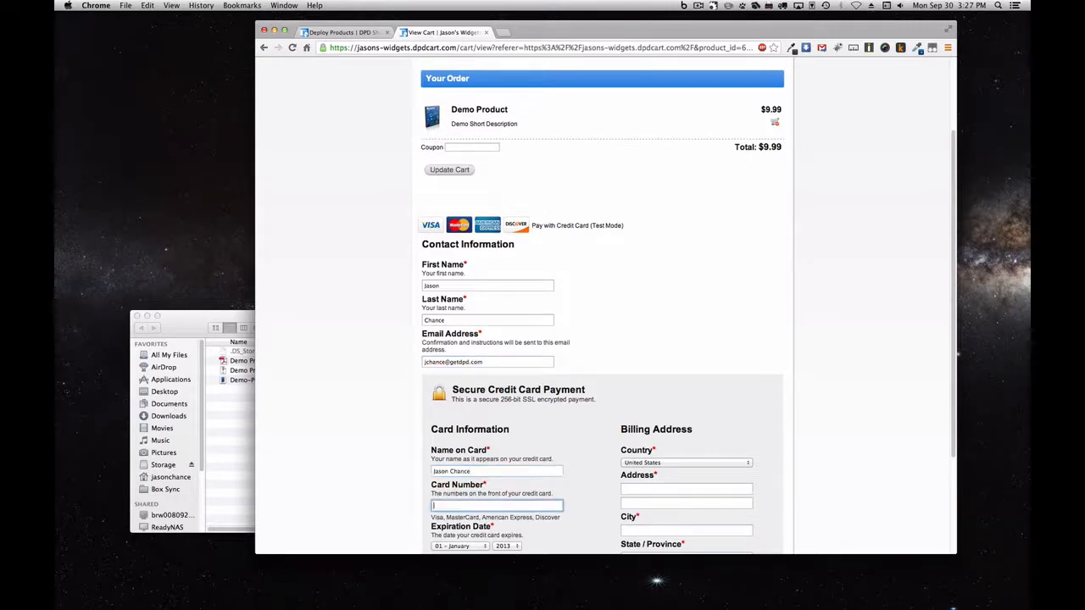
Paste the test card number from the page note, set expiry year 2016, and enter a security code
scroll(680, 240, down, 4)
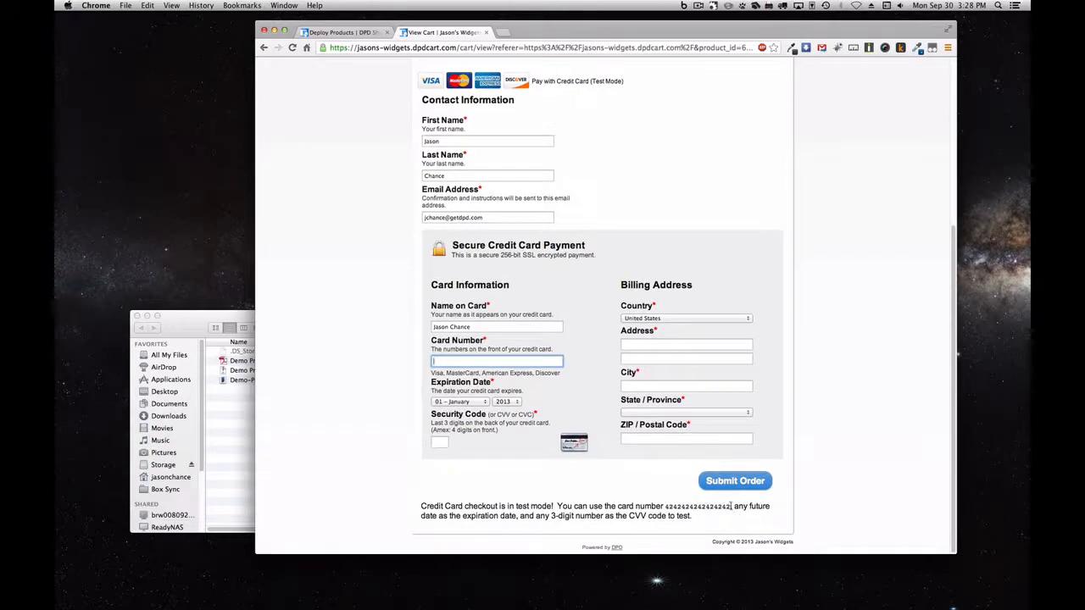
drag(730, 506, 676, 515)
double_click(695, 506)
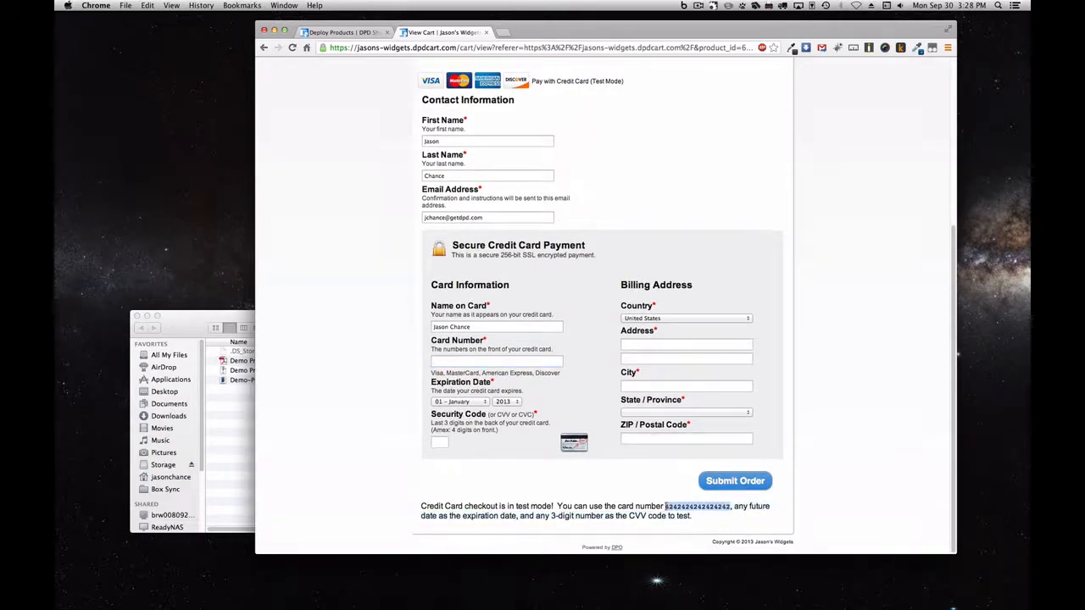
click(539, 361)
key(super+v)
click(506, 401)
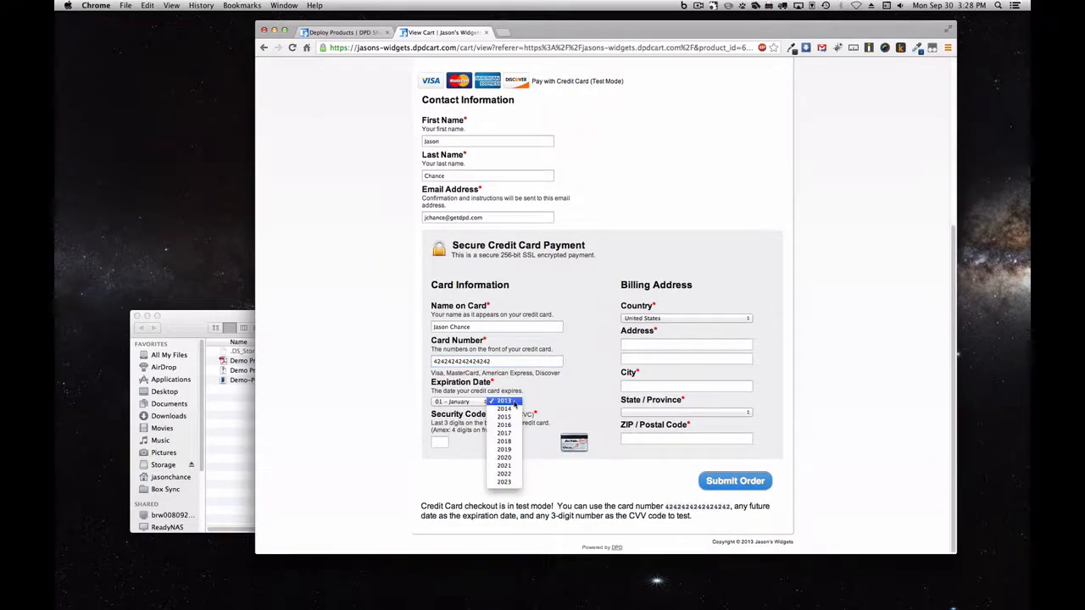
click(503, 426)
click(443, 441)
text(123)
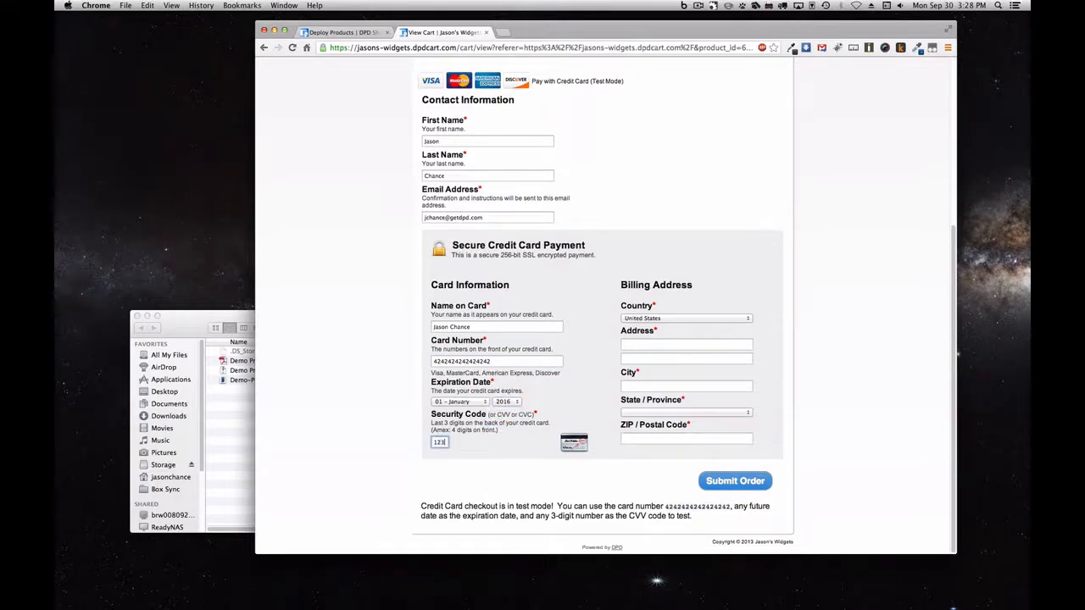
Fill in the billing street, city, state and ZIP code, then submit the test order
click(671, 344)
text(12)
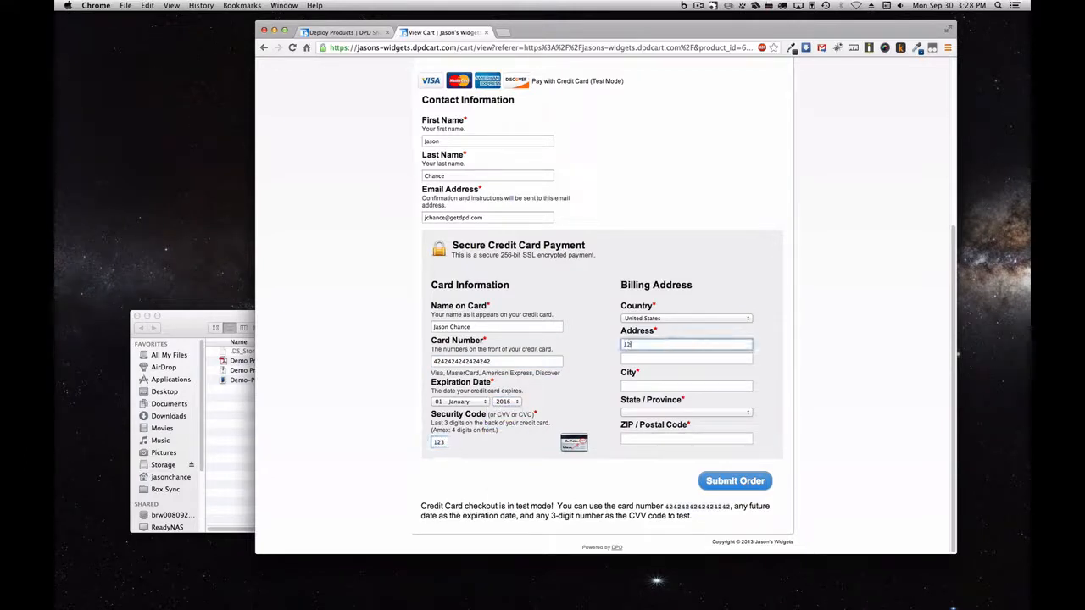
text(3 Any Street)
key(Tab)
text(Ker)
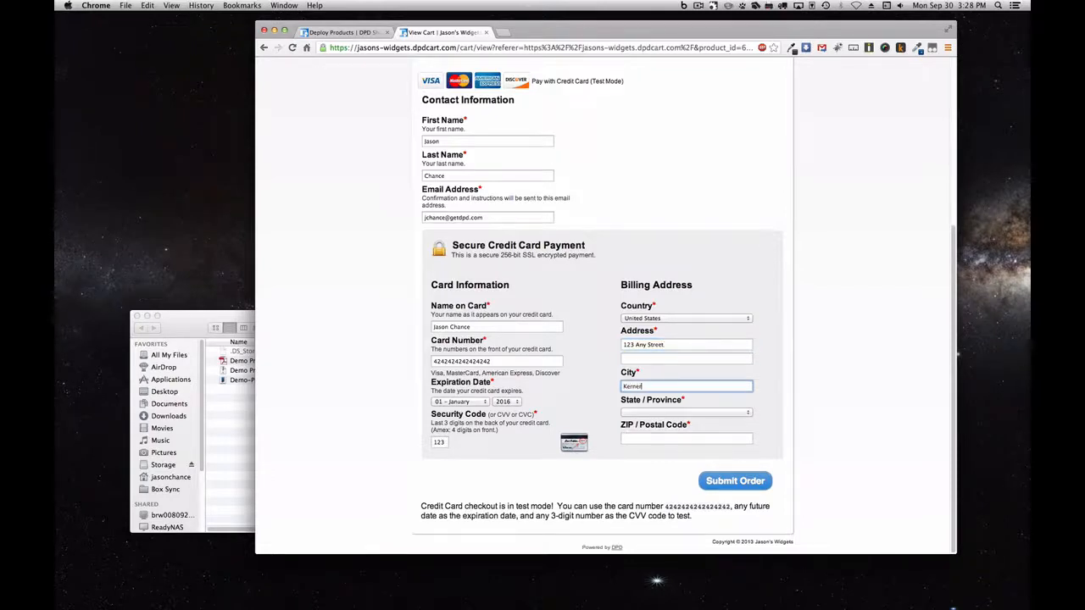
text(nersville)
key(Tab)
key(n)
key(n)
key(n)
key(n)
key(n)
key(n)
key(n)
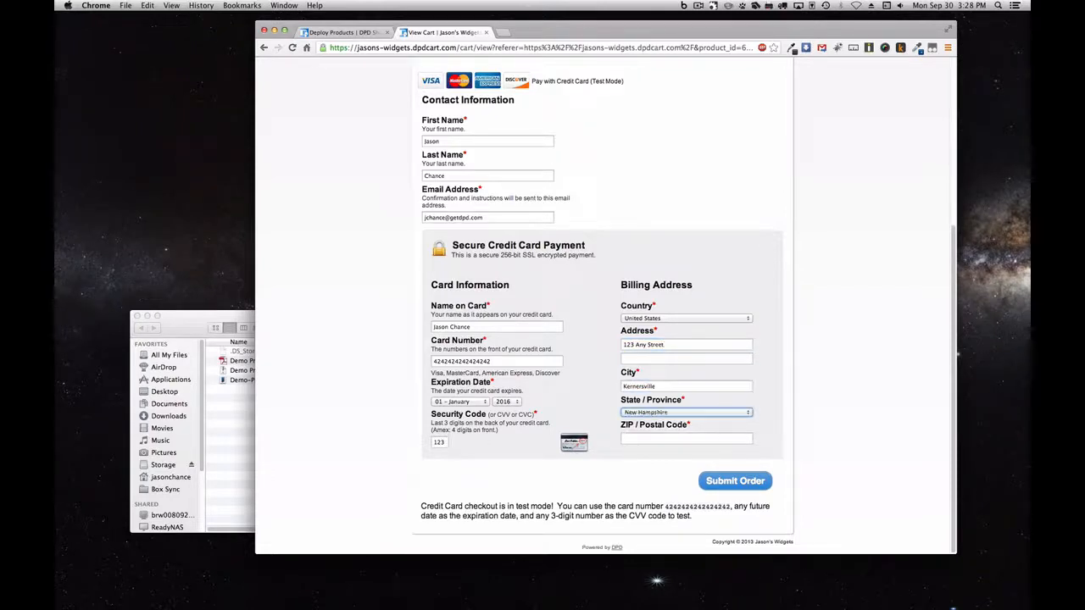
key(Tab)
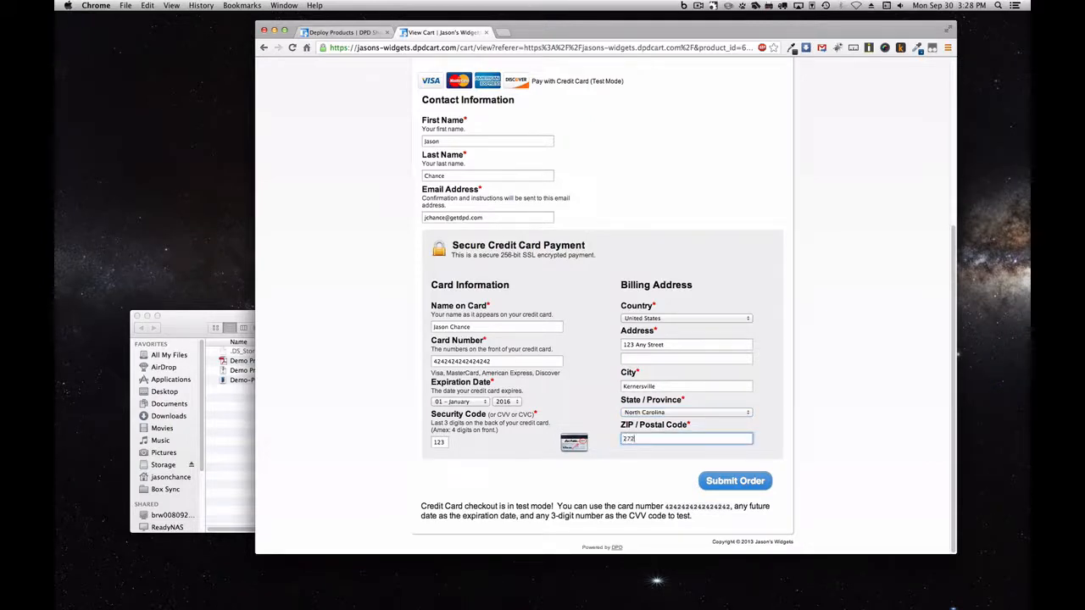
text(2729484)
click(753, 480)
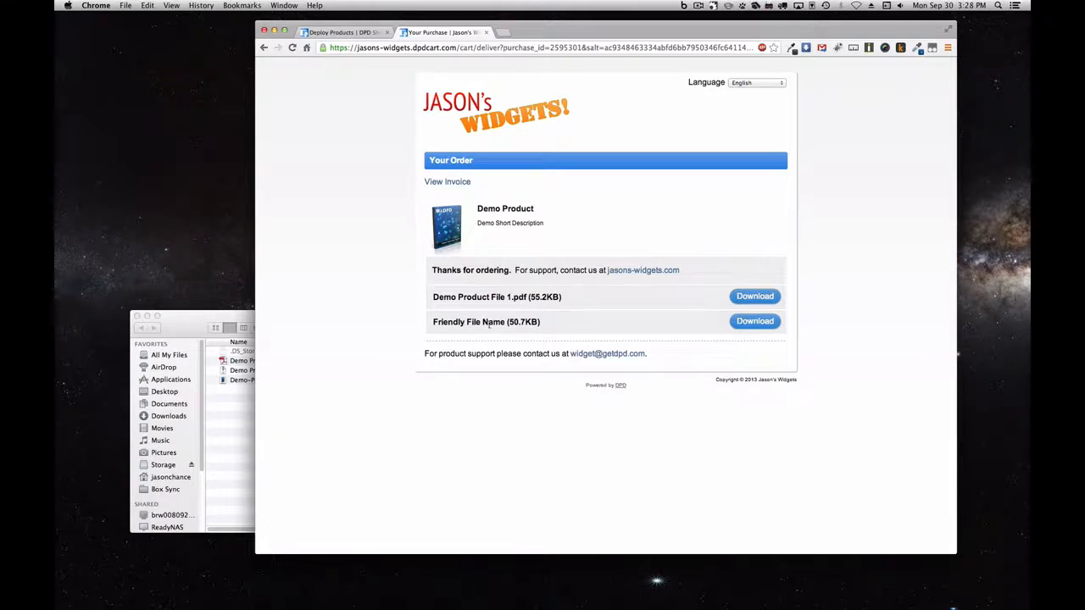
Download Demo Product File 1.pdf from the delivery page and open it in Acrobat
click(745, 297)
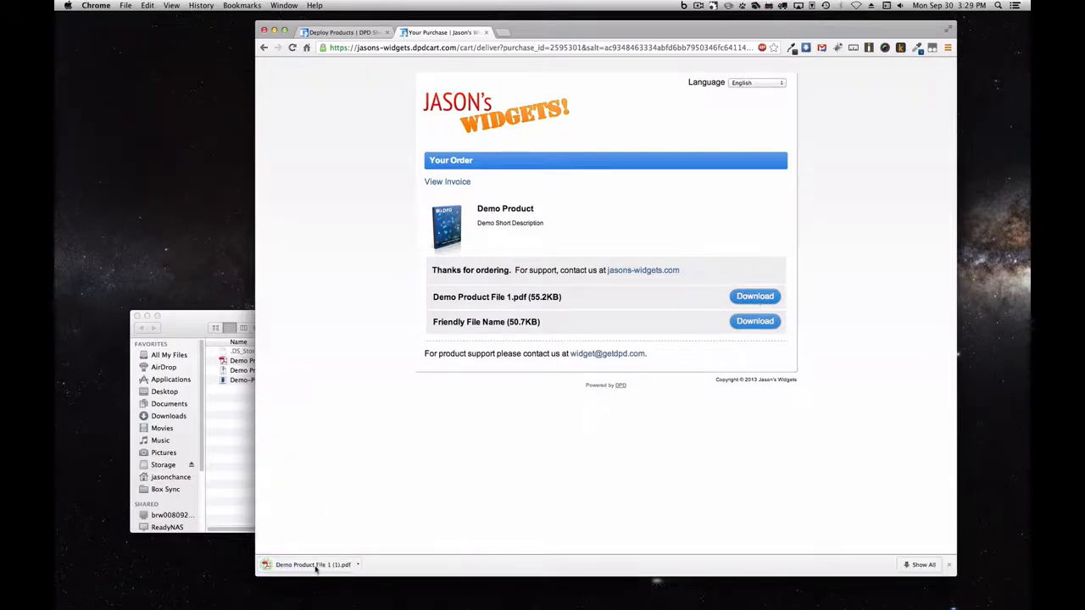
click(313, 568)
scroll(454, 443, down, 10)
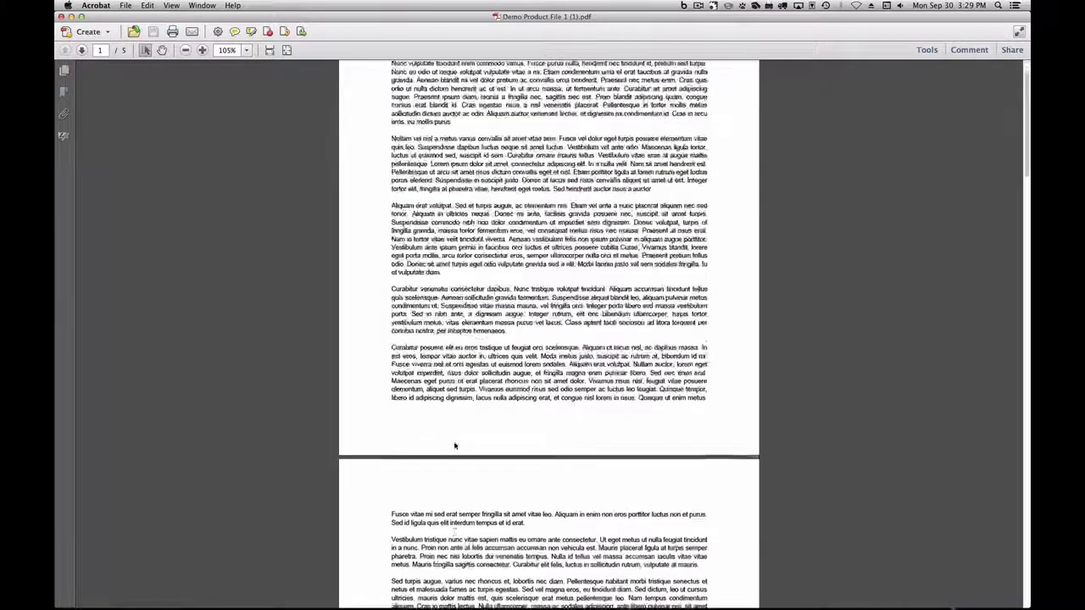
Scroll the PDF to view the magenta 'Purchased by' stamp, then switch to the DPD University tab
scroll(397, 347, down, 20)
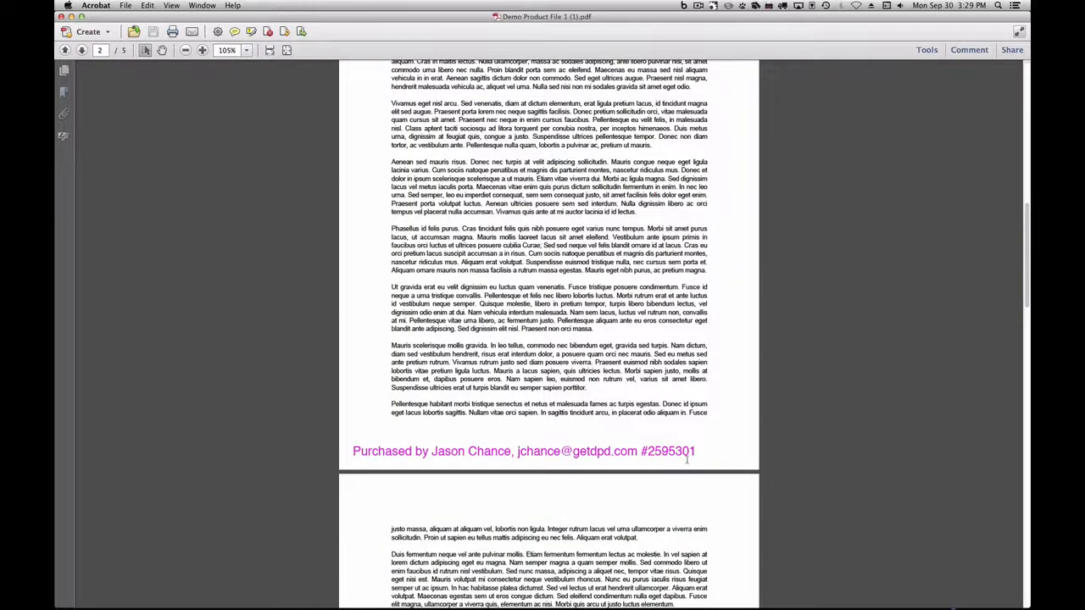
scroll(678, 449, down, 5)
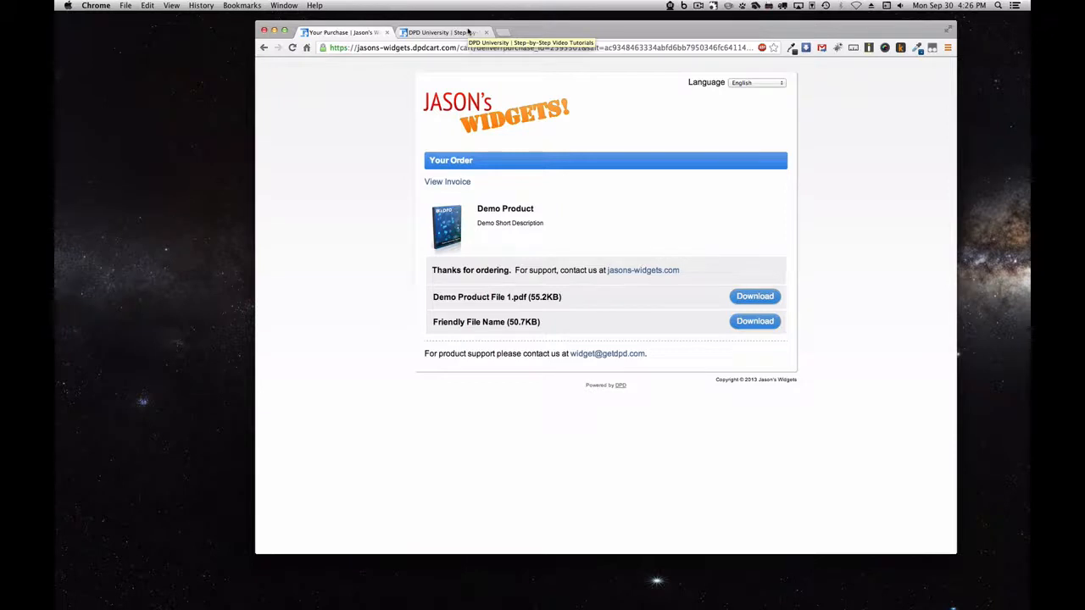
click(468, 31)
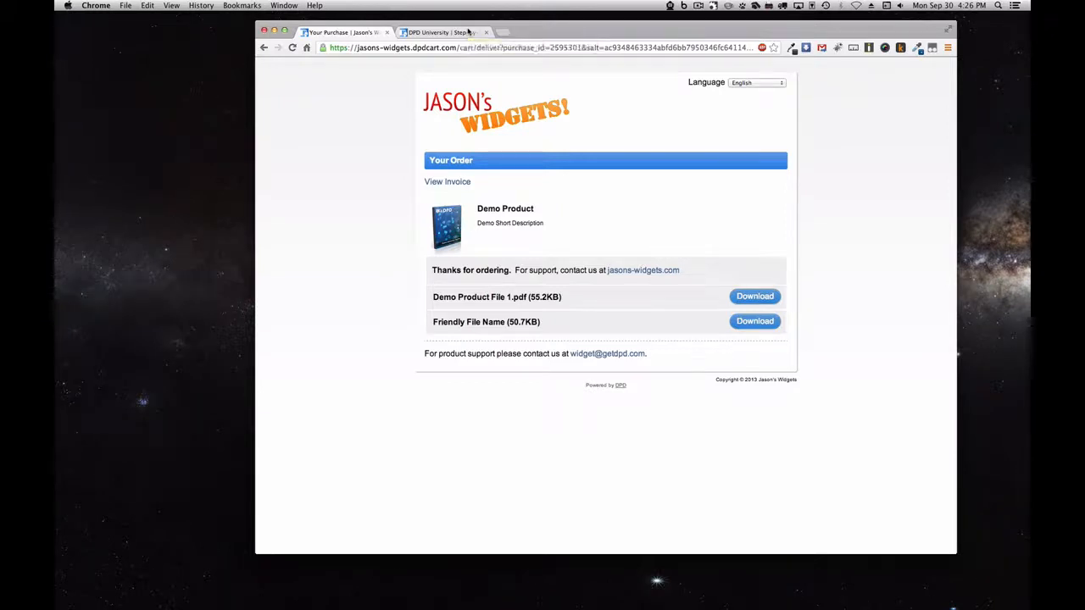